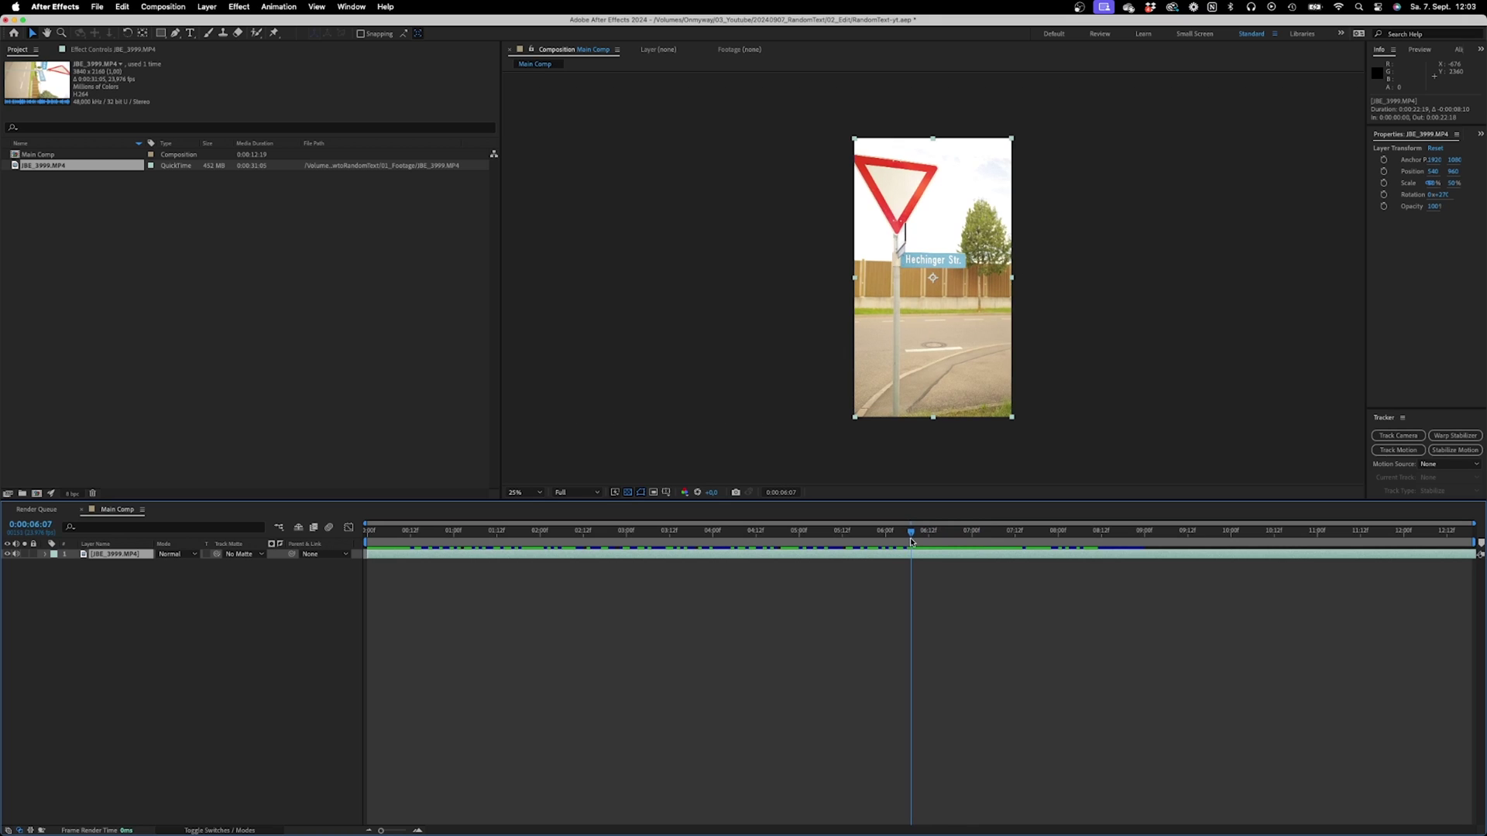
- Split the JBE_3999.MP4 layer at 0:00:06:07 and delete the part after it
key("ctrl+shift+d")
key("Delete")
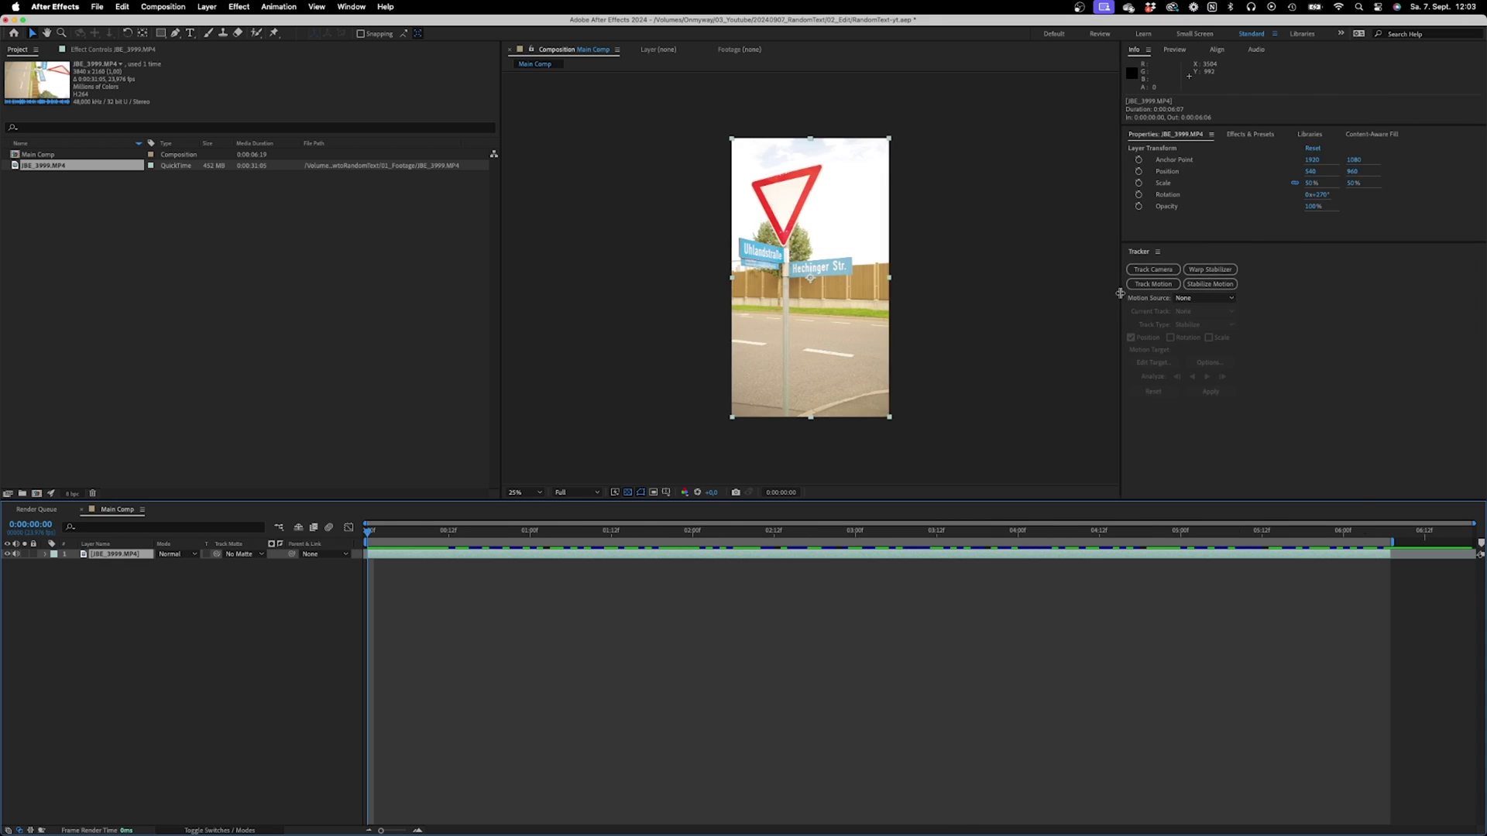
- Set up motion stabilization for the footage and place the track point on the Hechinger Str. sign's screw nearest the fence
mouse_move(1121, 302)
left_mouse_down()
mouse_move(996, 302)
mouse_move(1103, 304)
left_mouse_up()
left_click(1272, 309)
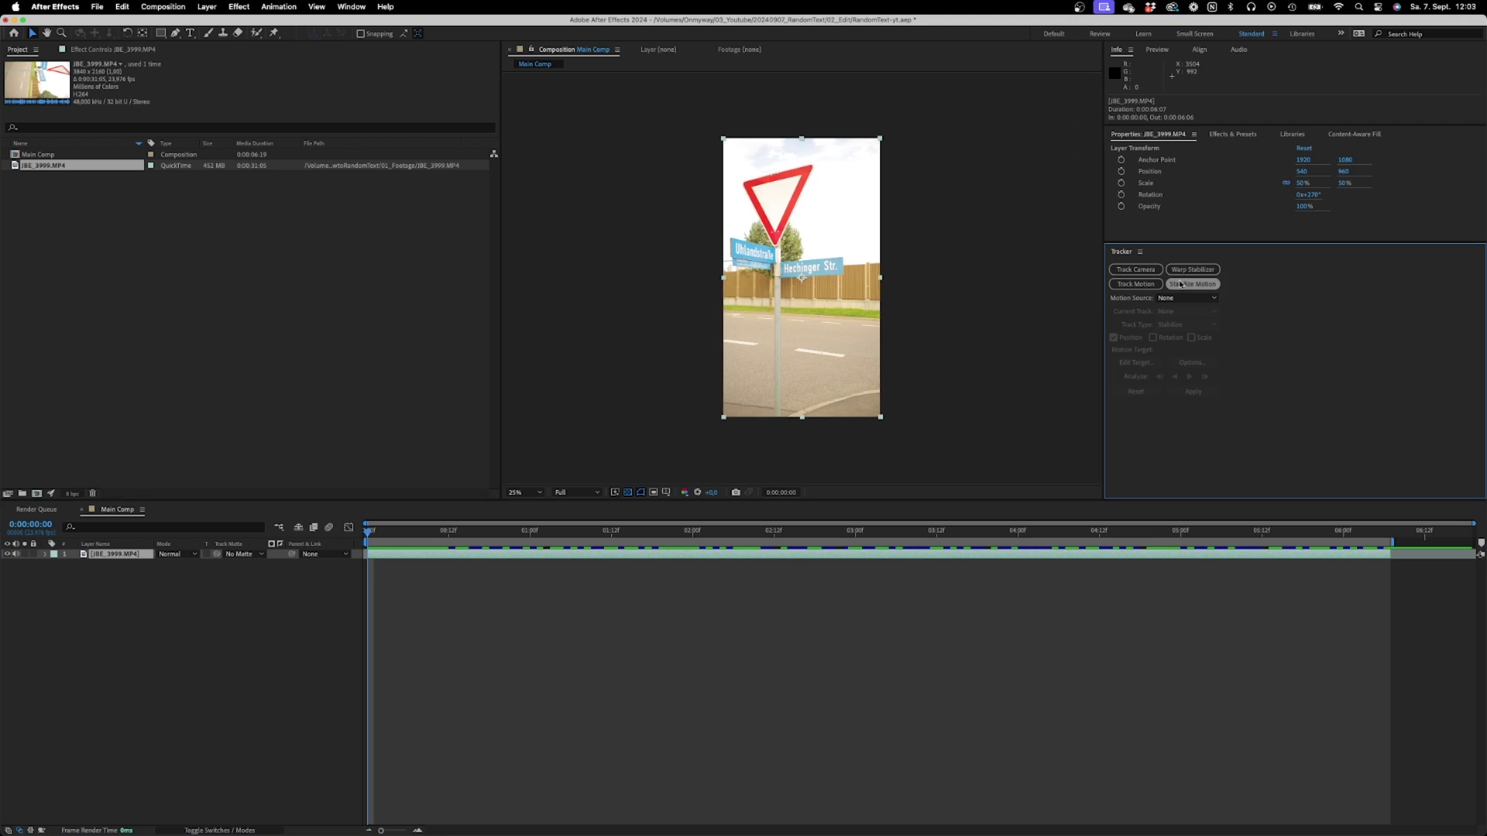
left_click(1182, 285)
scroll(806, 285, "up", 5)
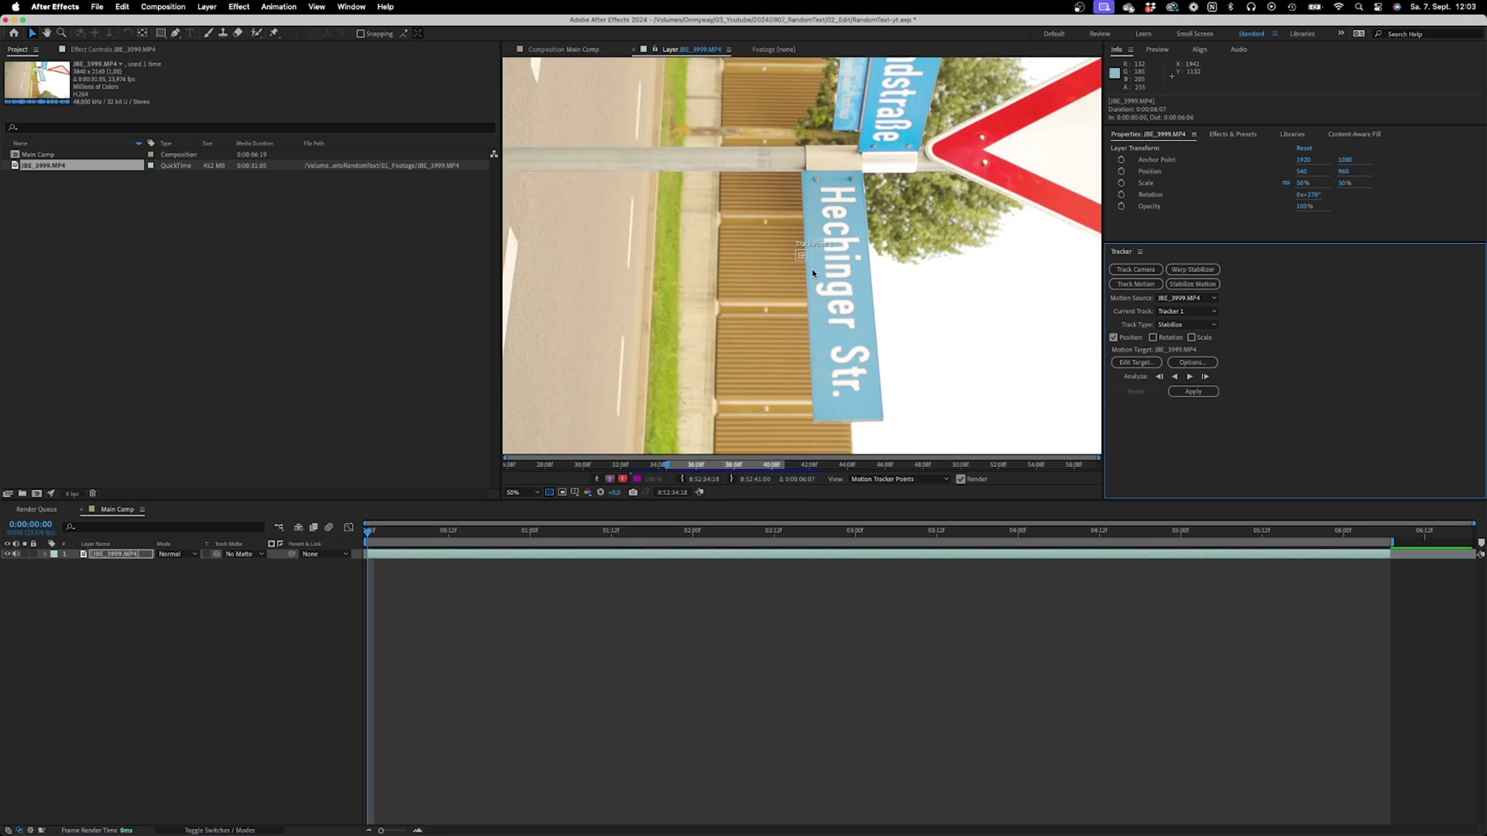
left_click(815, 265)
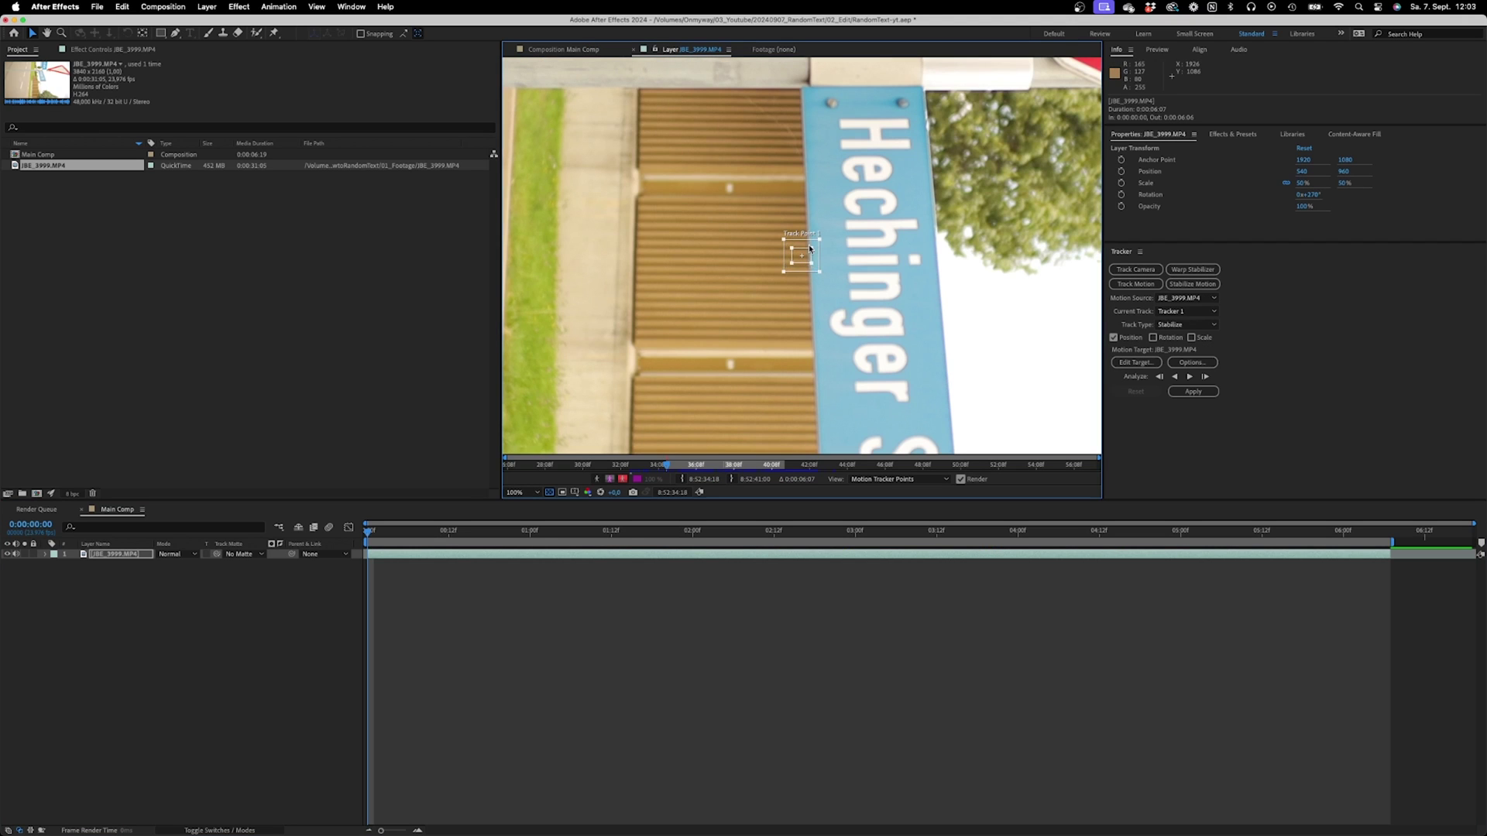
left_click_drag(809, 244, 839, 112)
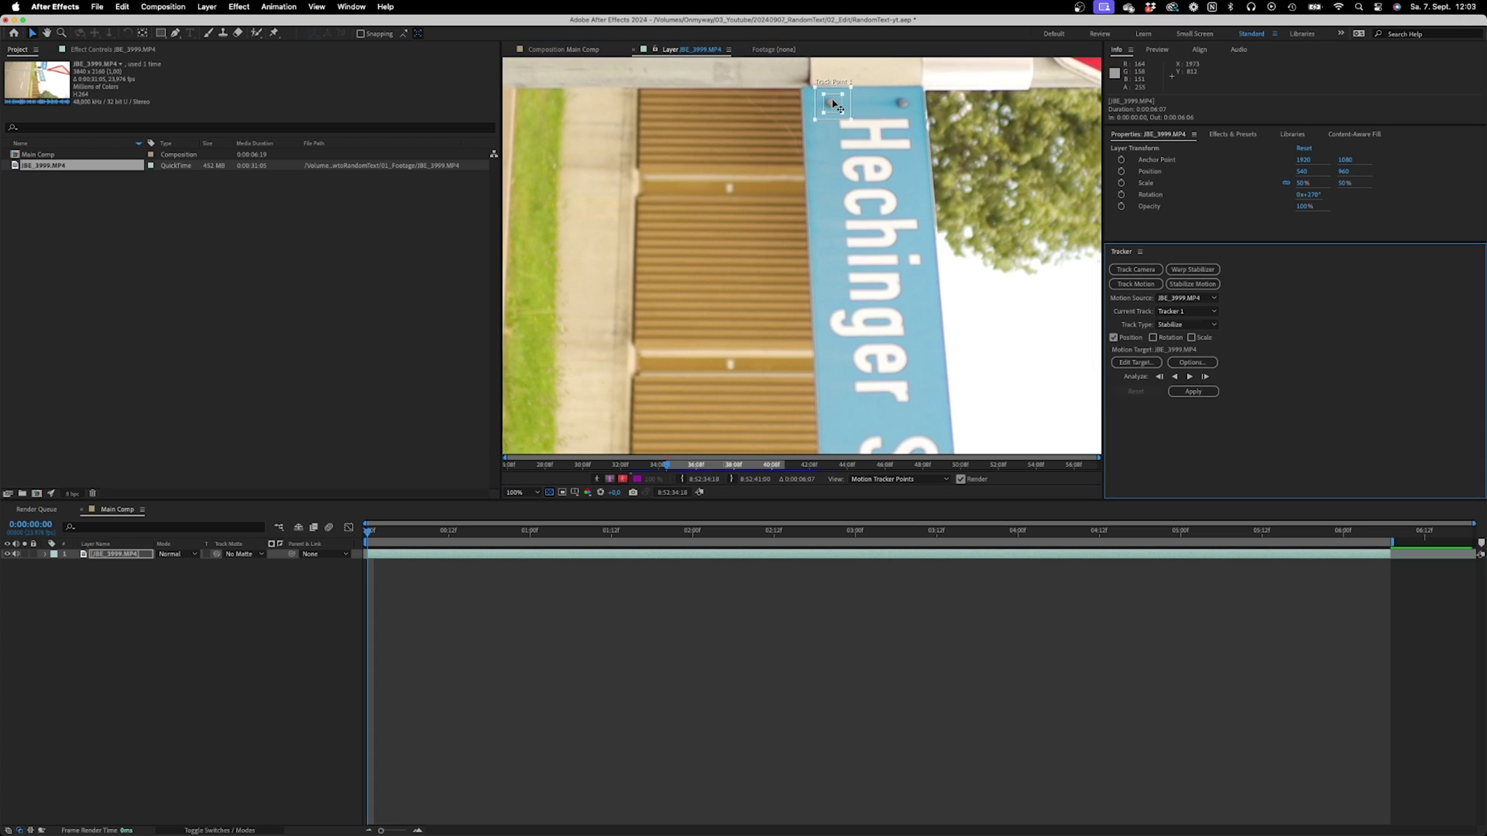
- Set the motion tracker options to stop tracking if confidence is below 95%
left_click(1192, 361)
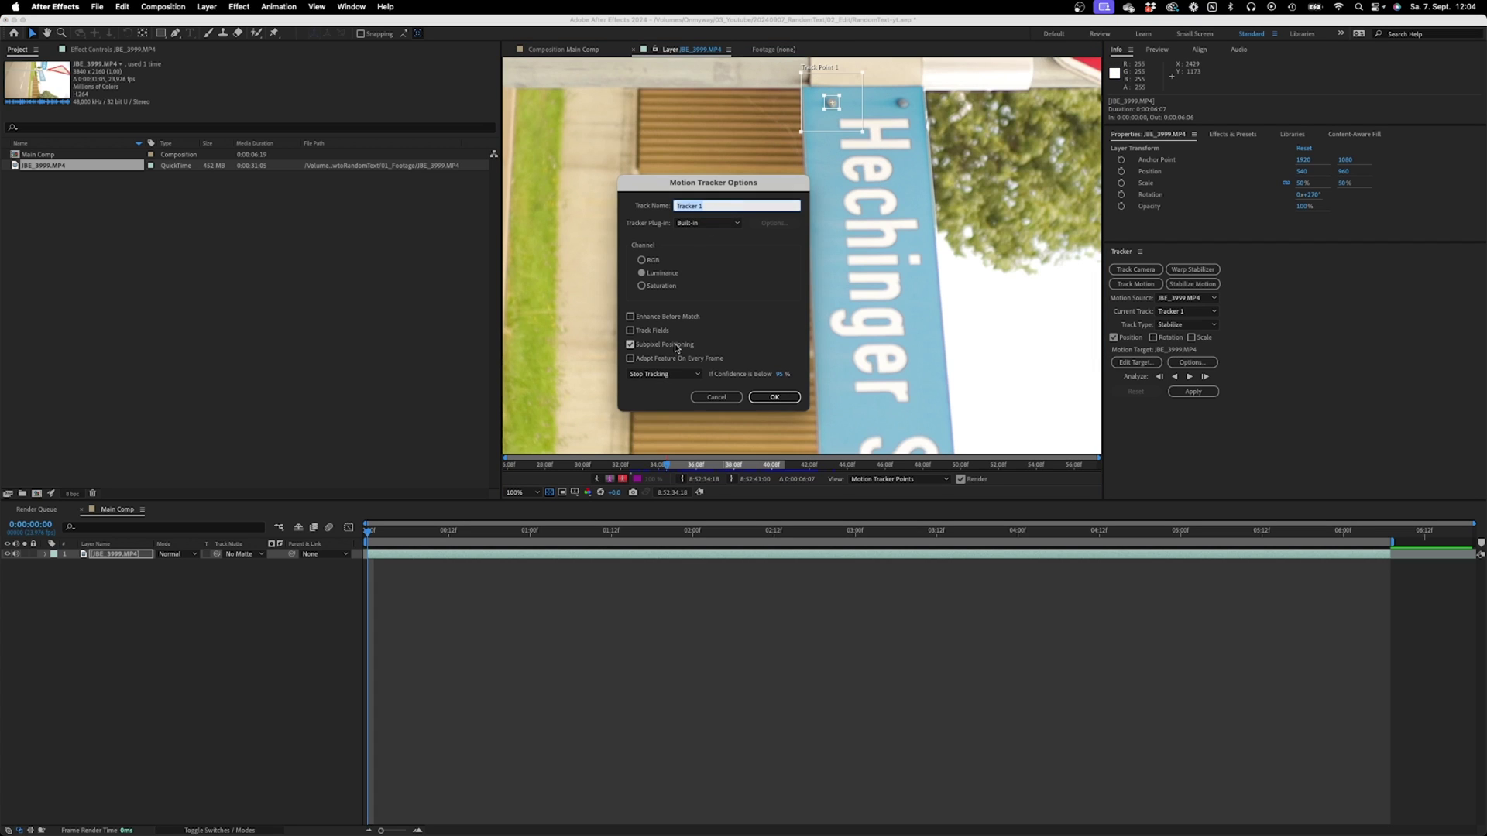
left_click(678, 371)
left_click(667, 399)
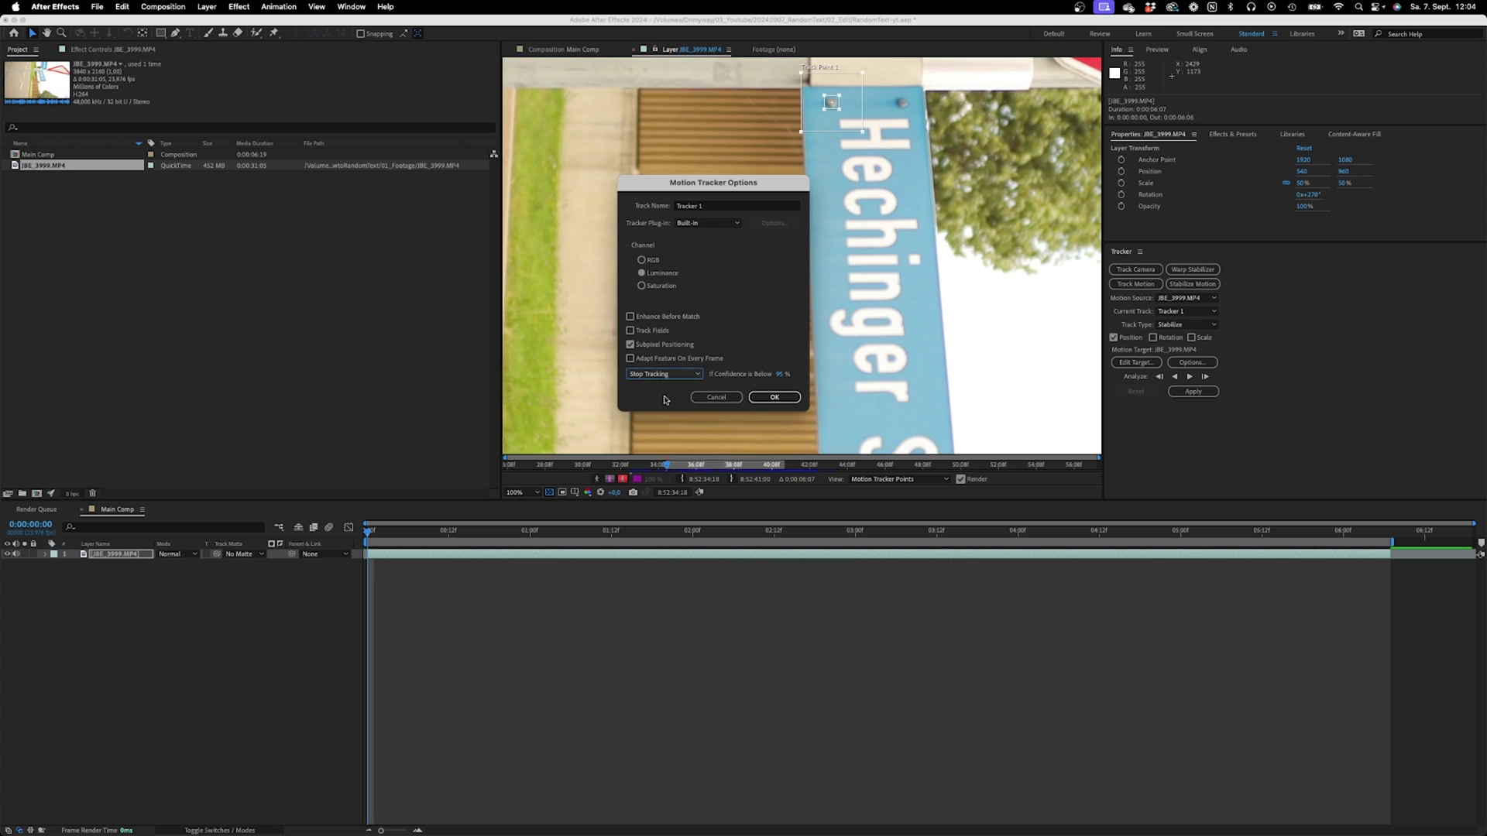
left_click(783, 375)
left_click(783, 398)
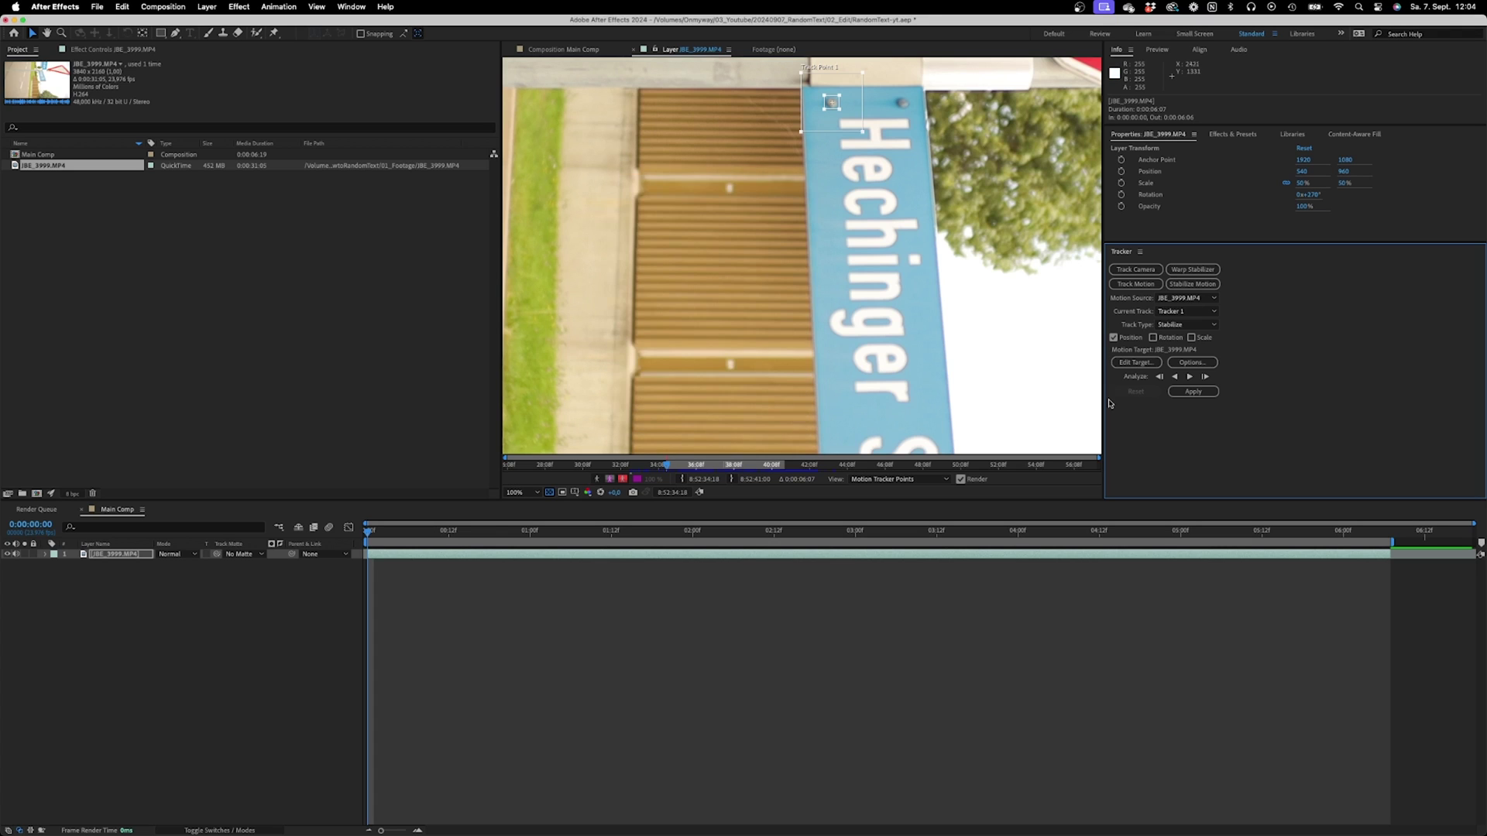
- Analyze the track point forward to the end of the clip and apply the stabilization in X and Y
left_click(1190, 377)
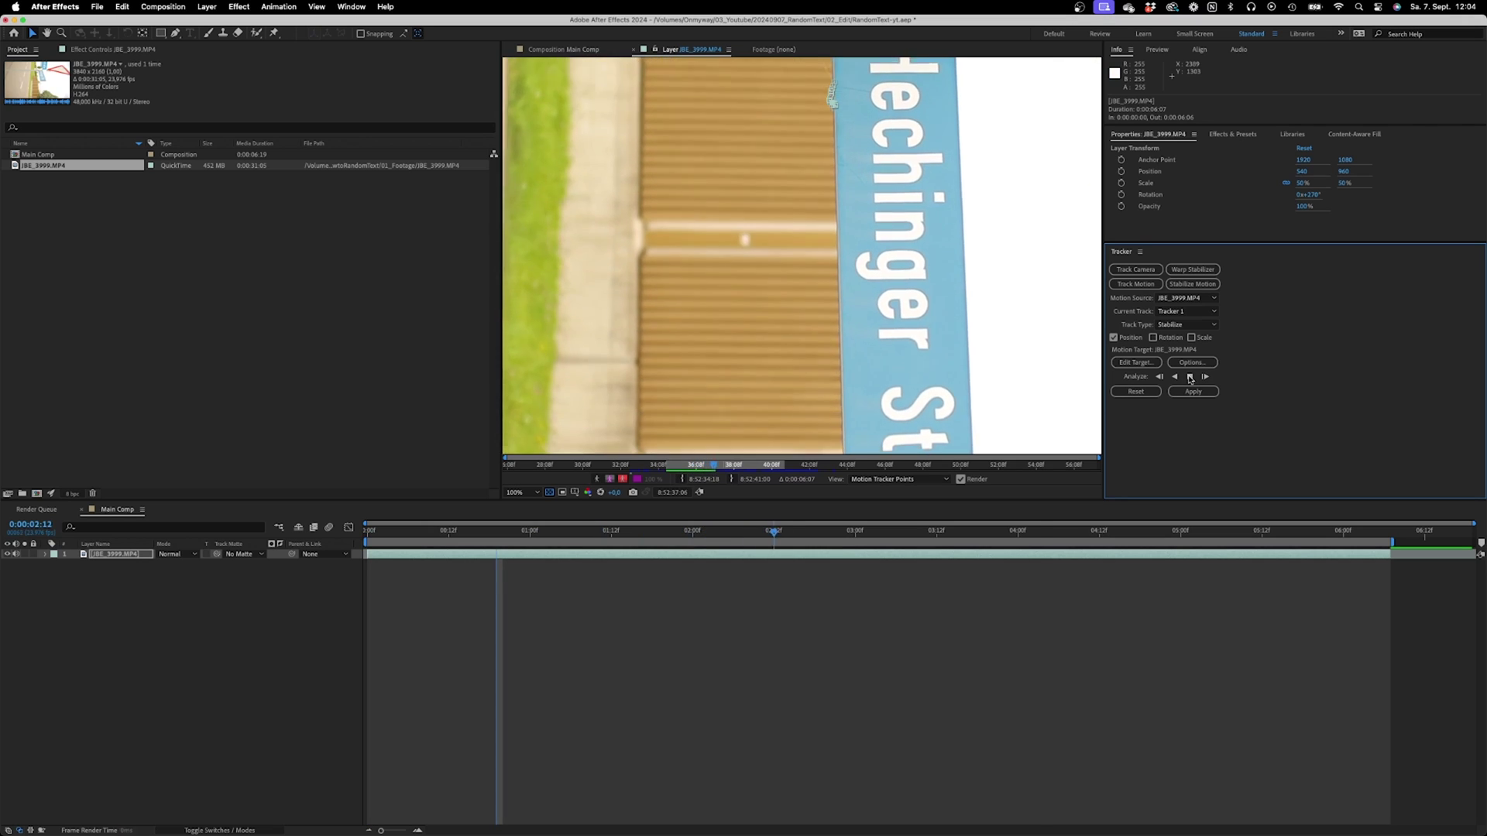
key("h")
left_click_drag(917, 254, 827, 517)
key("v")
left_click(1190, 377)
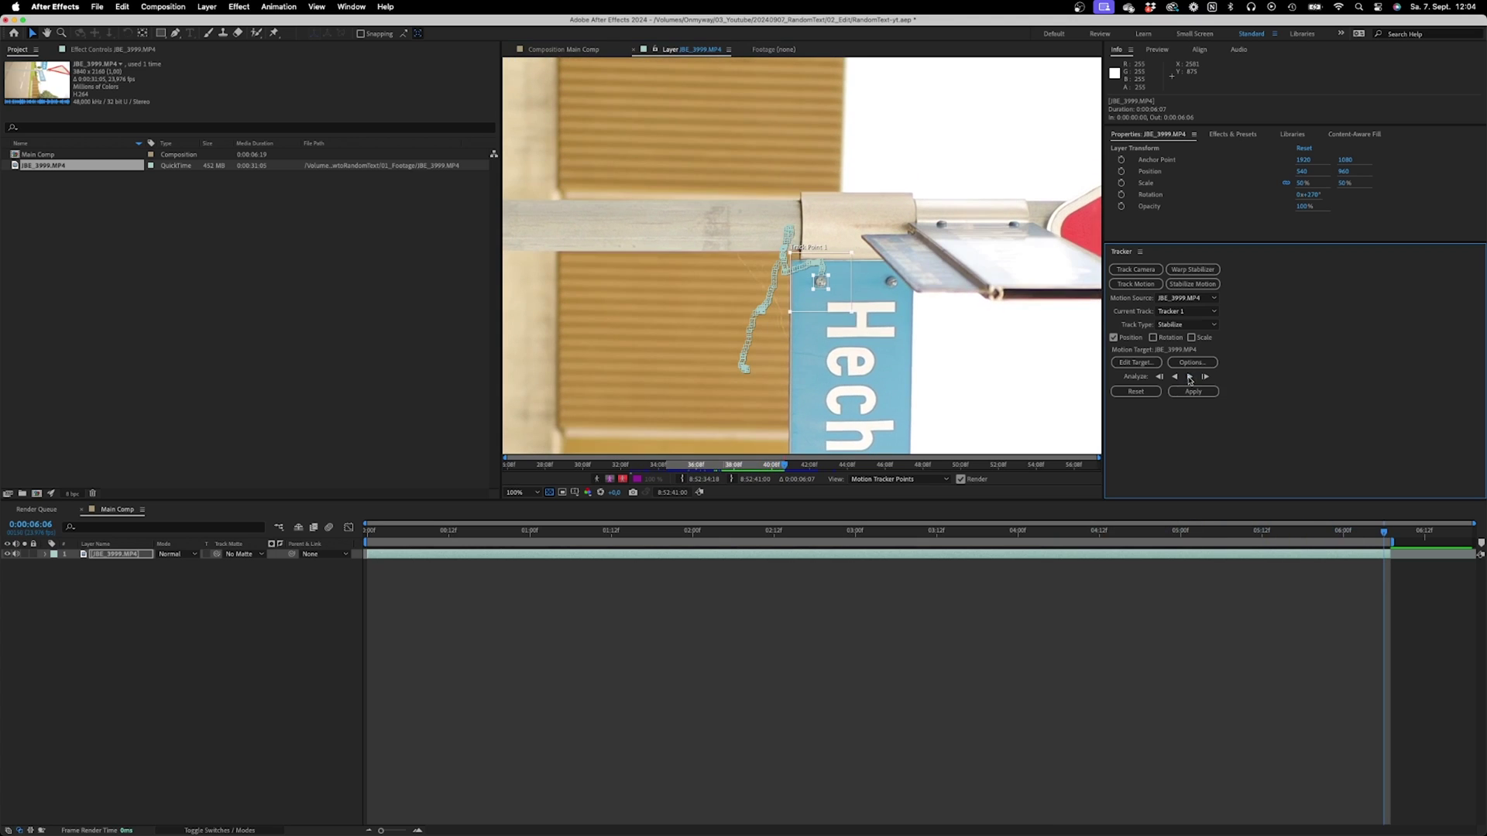
left_click(1204, 392)
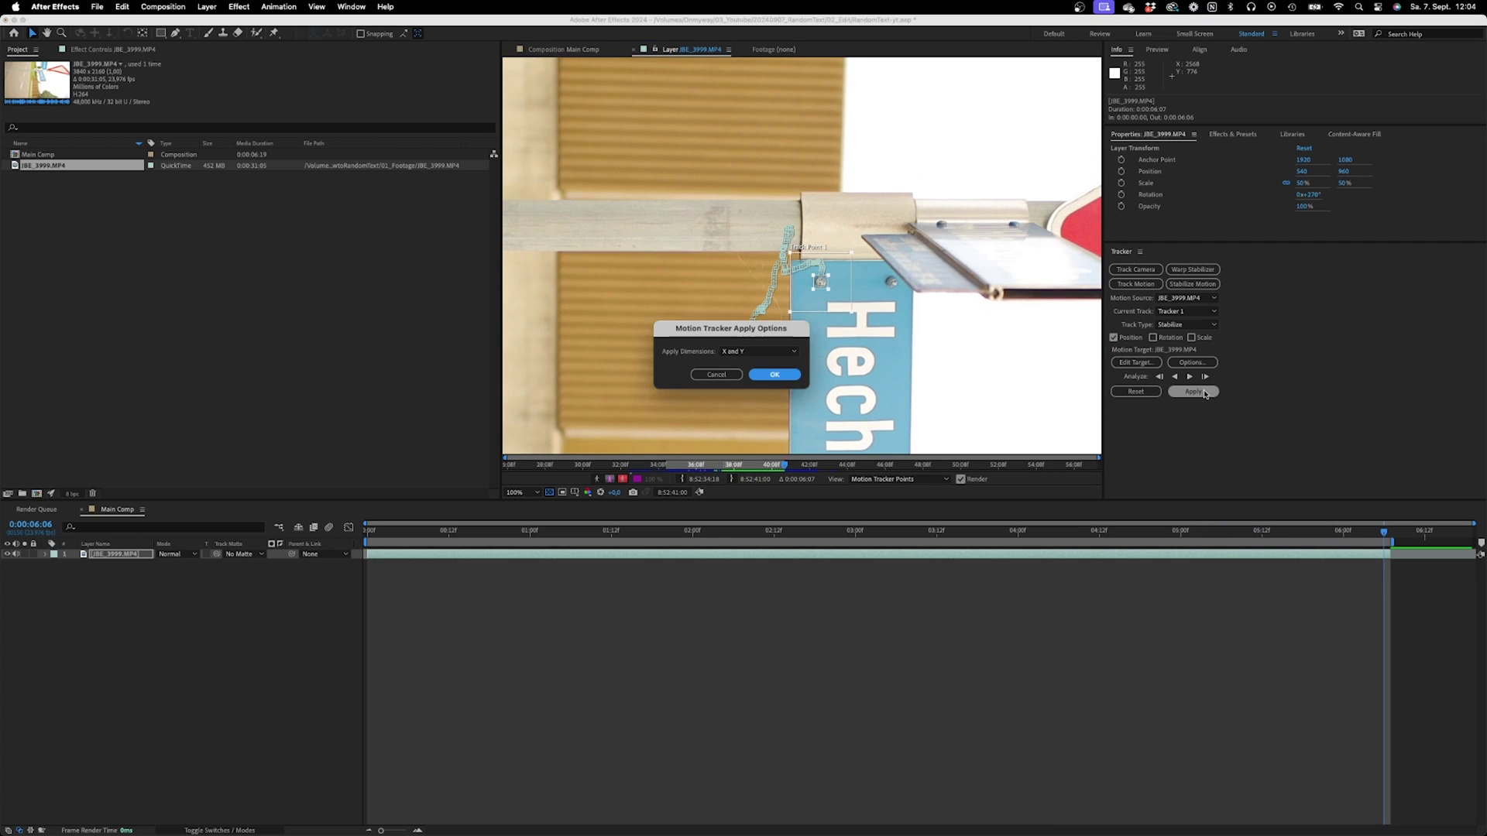
left_click(774, 375)
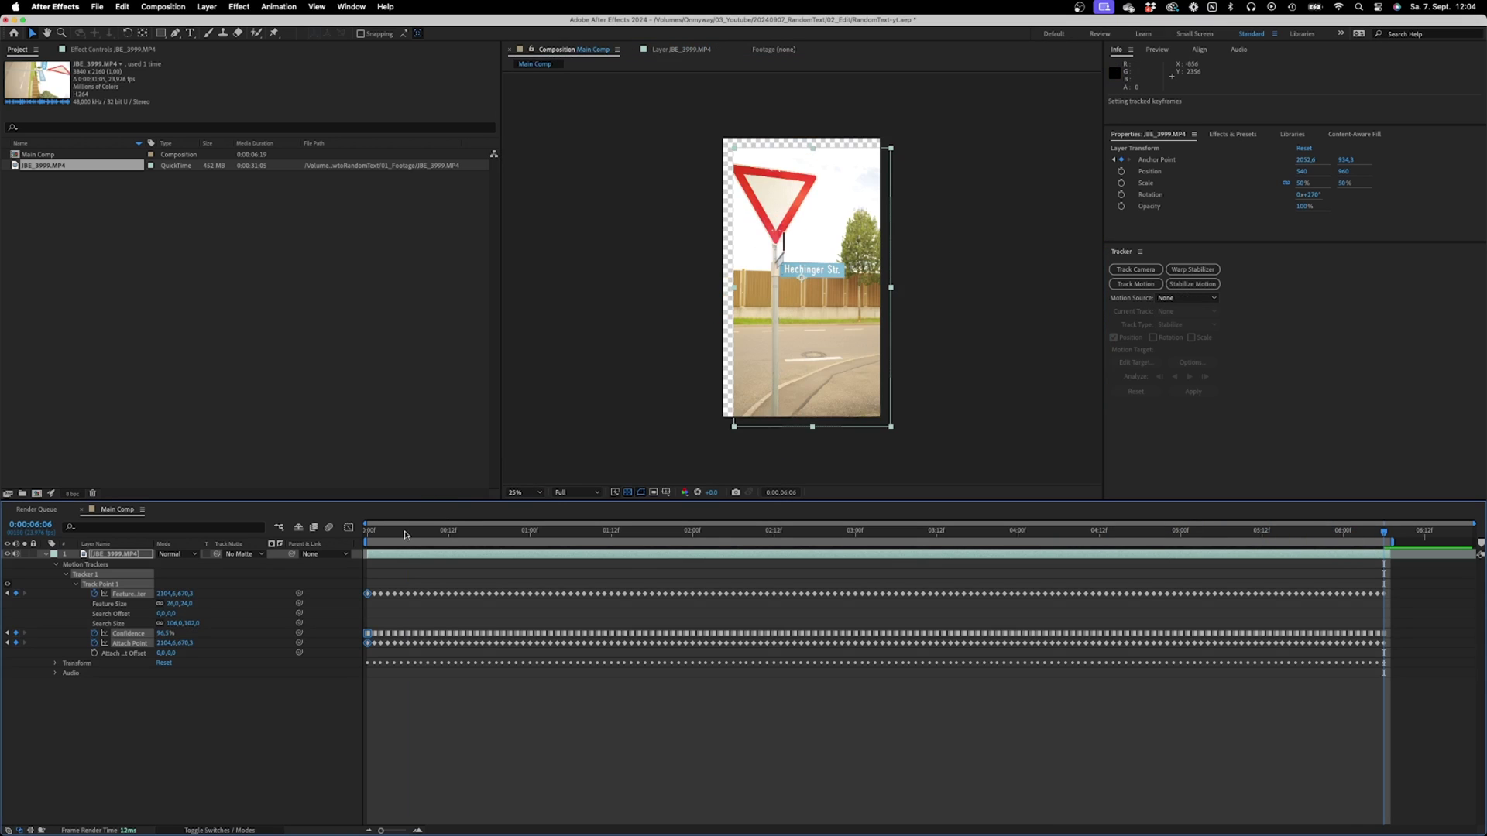
- Scale the stabilized footage to 57% and shift it horizontally to X position 484 so it fills the frame
key("s")
left_click_drag(186, 565, 192, 565)
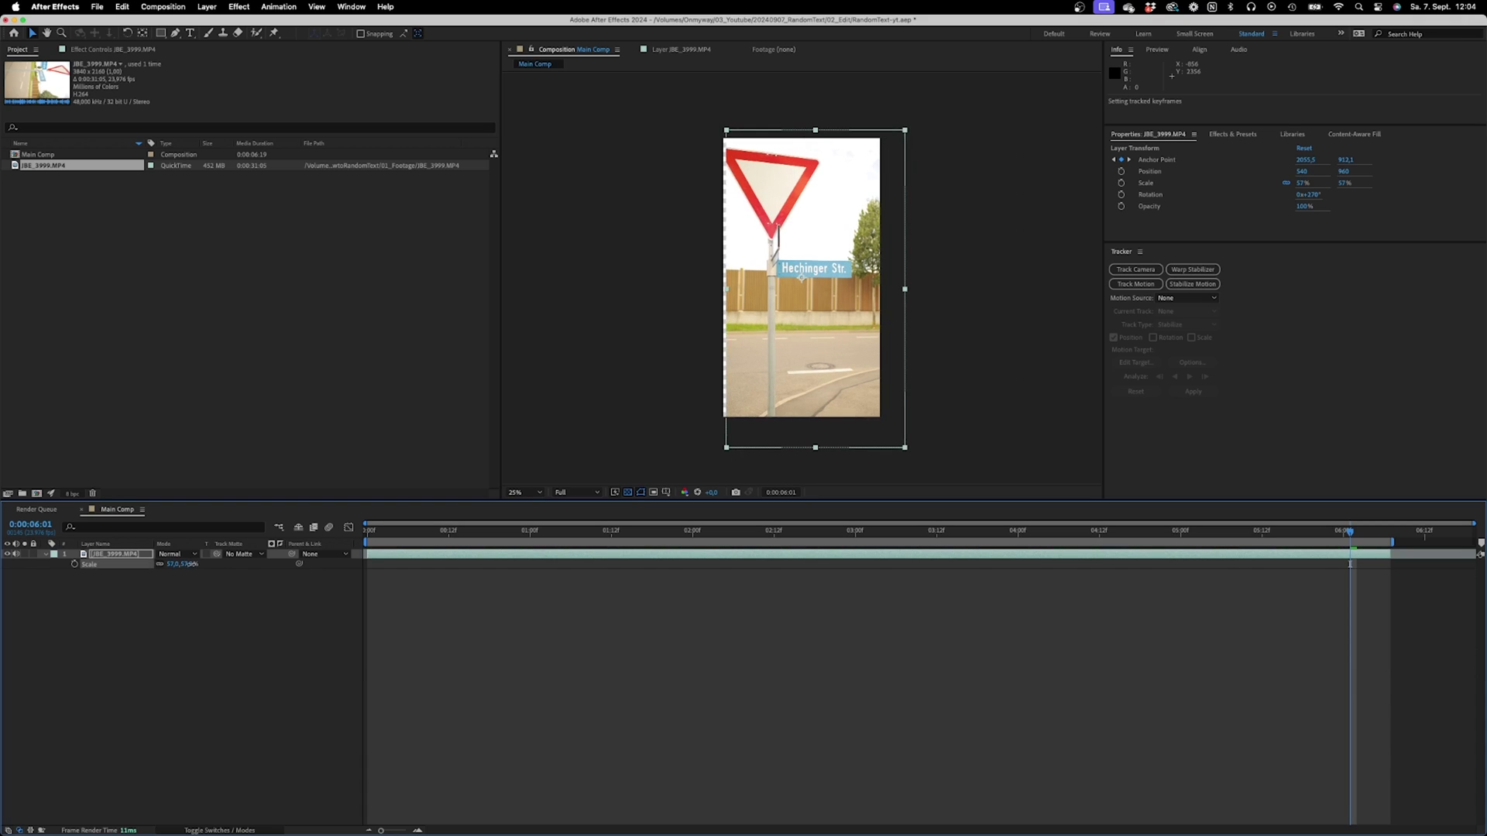
left_click_drag(786, 389, 784, 389)
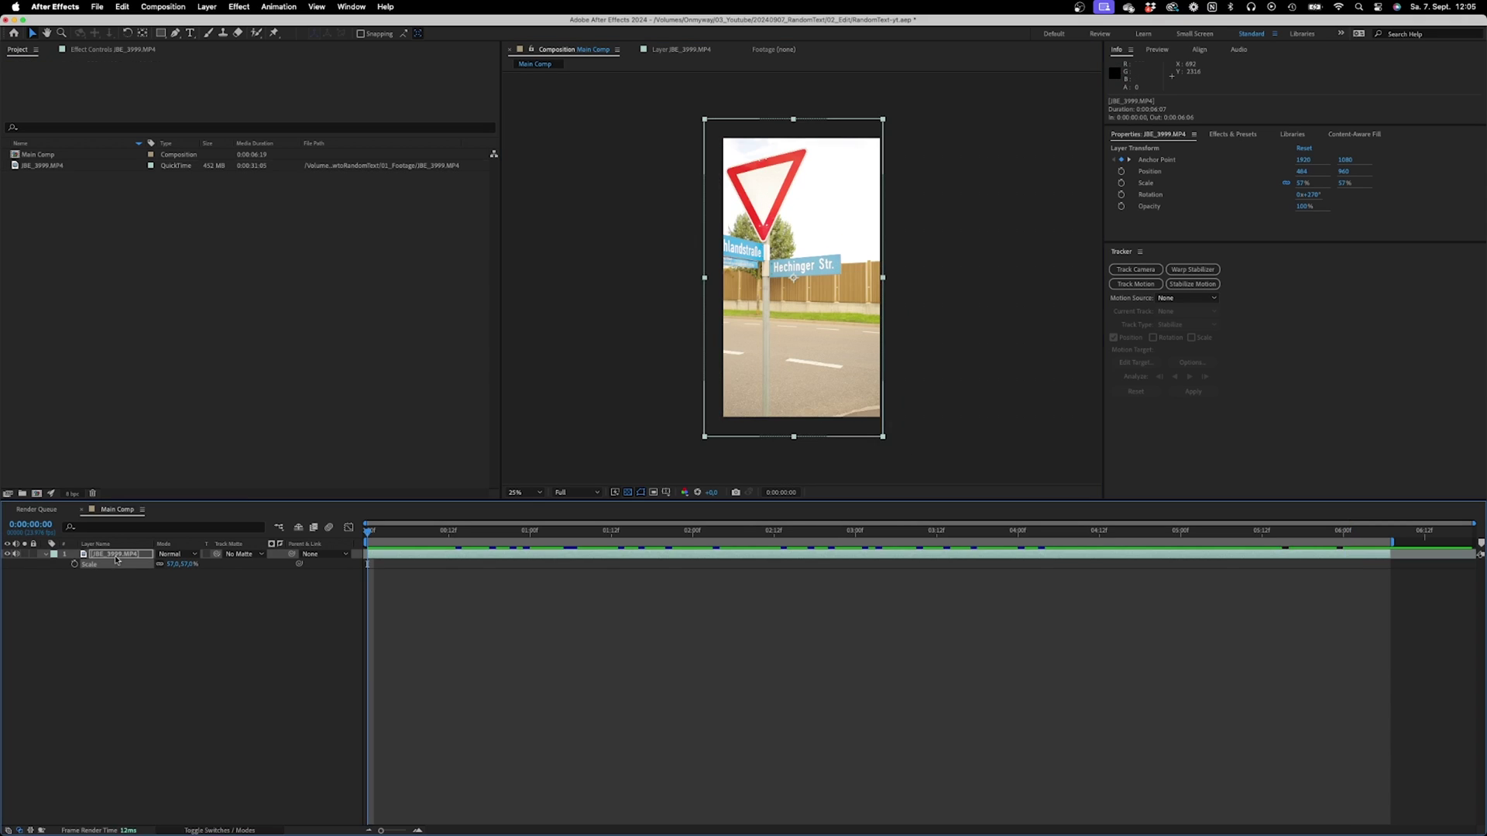
- Pre-compose the footage layer as "Tracked Shot", moving all attributes into the new composition
right_click(116, 559)
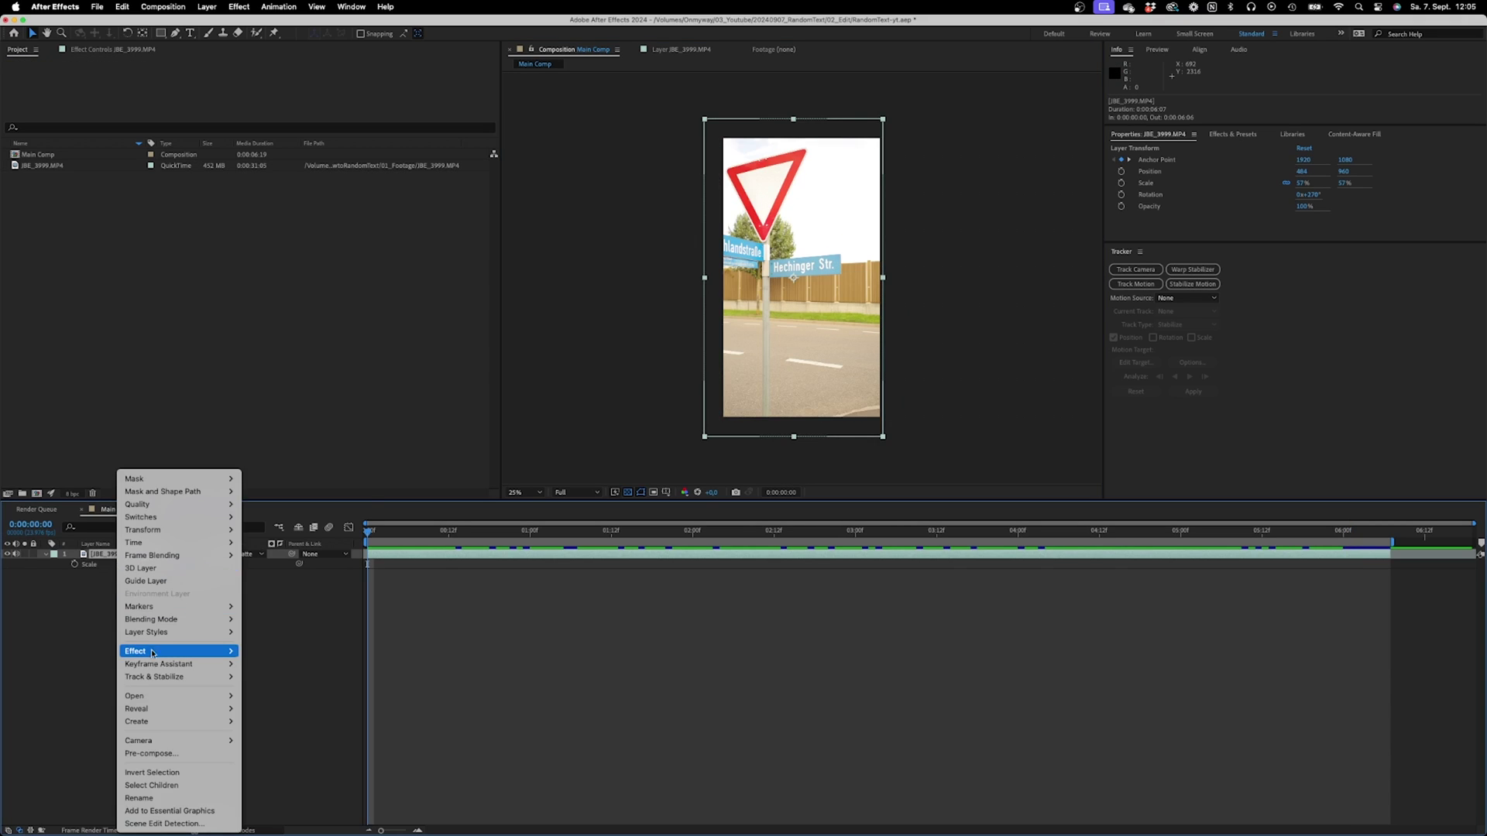
left_click(155, 753)
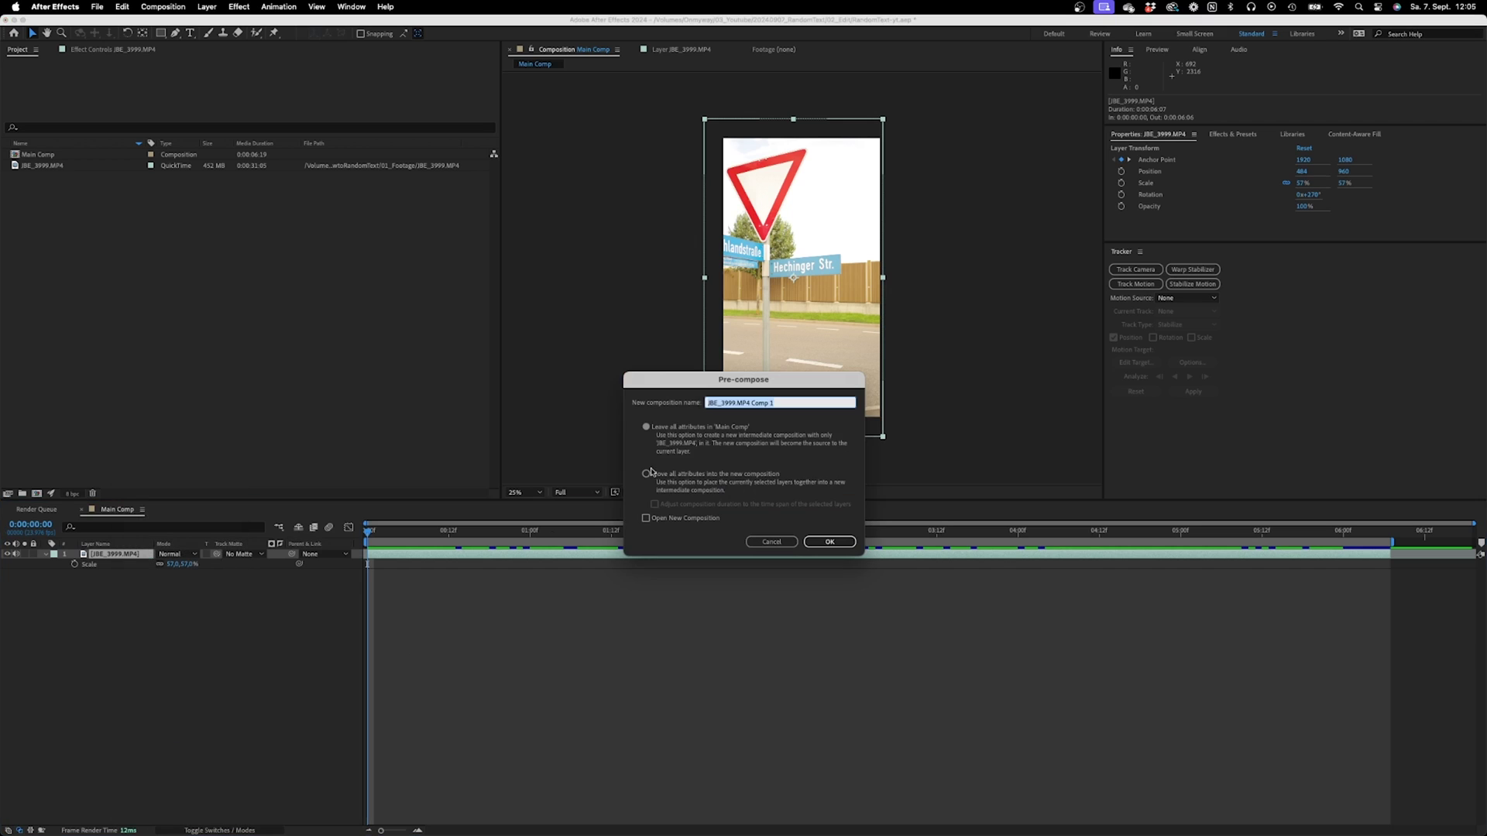
left_click(695, 475)
left_click(758, 404)
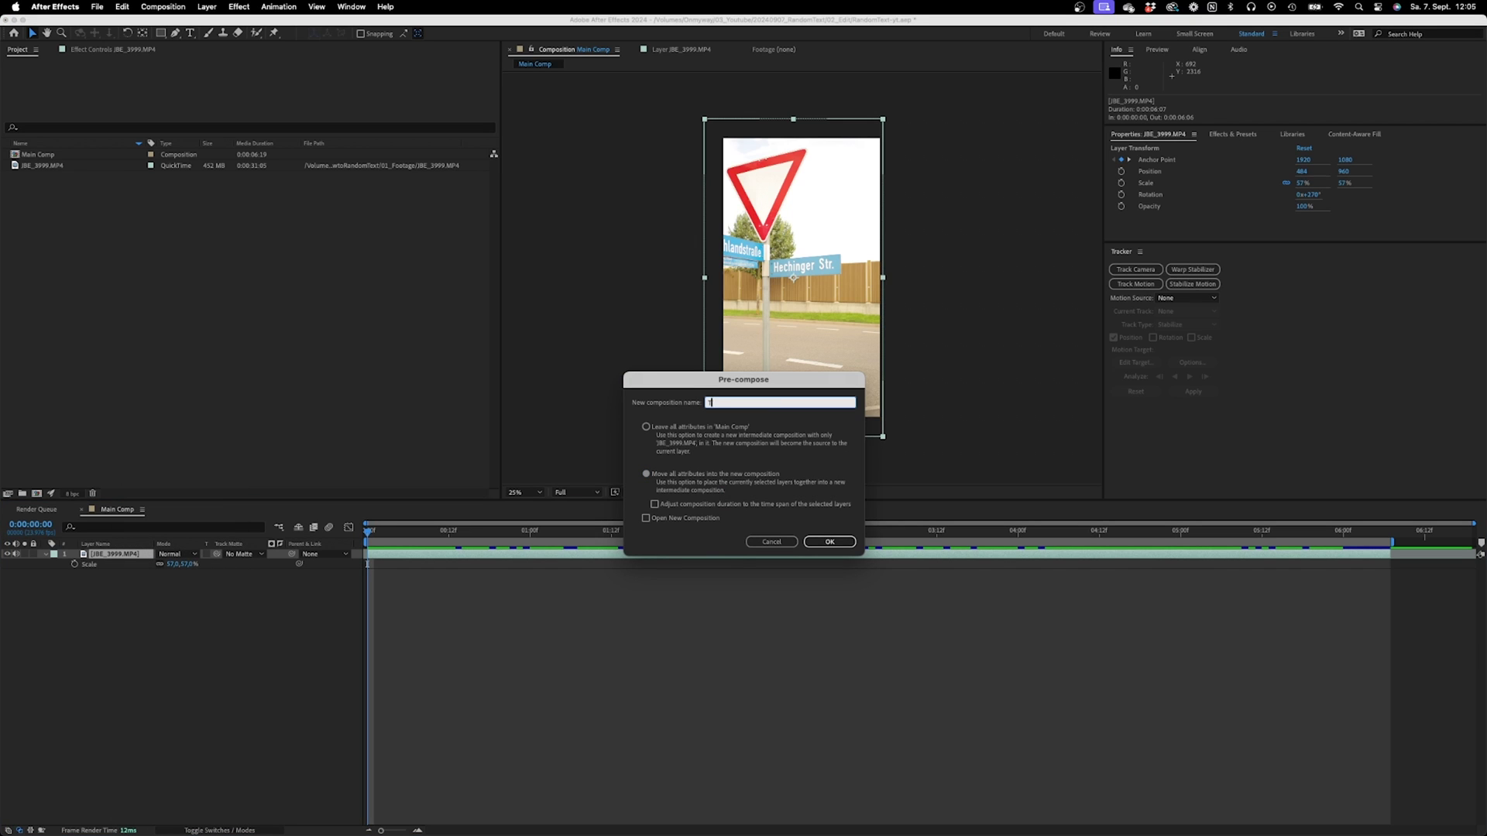
type("Tracked Shot")
key("Return")
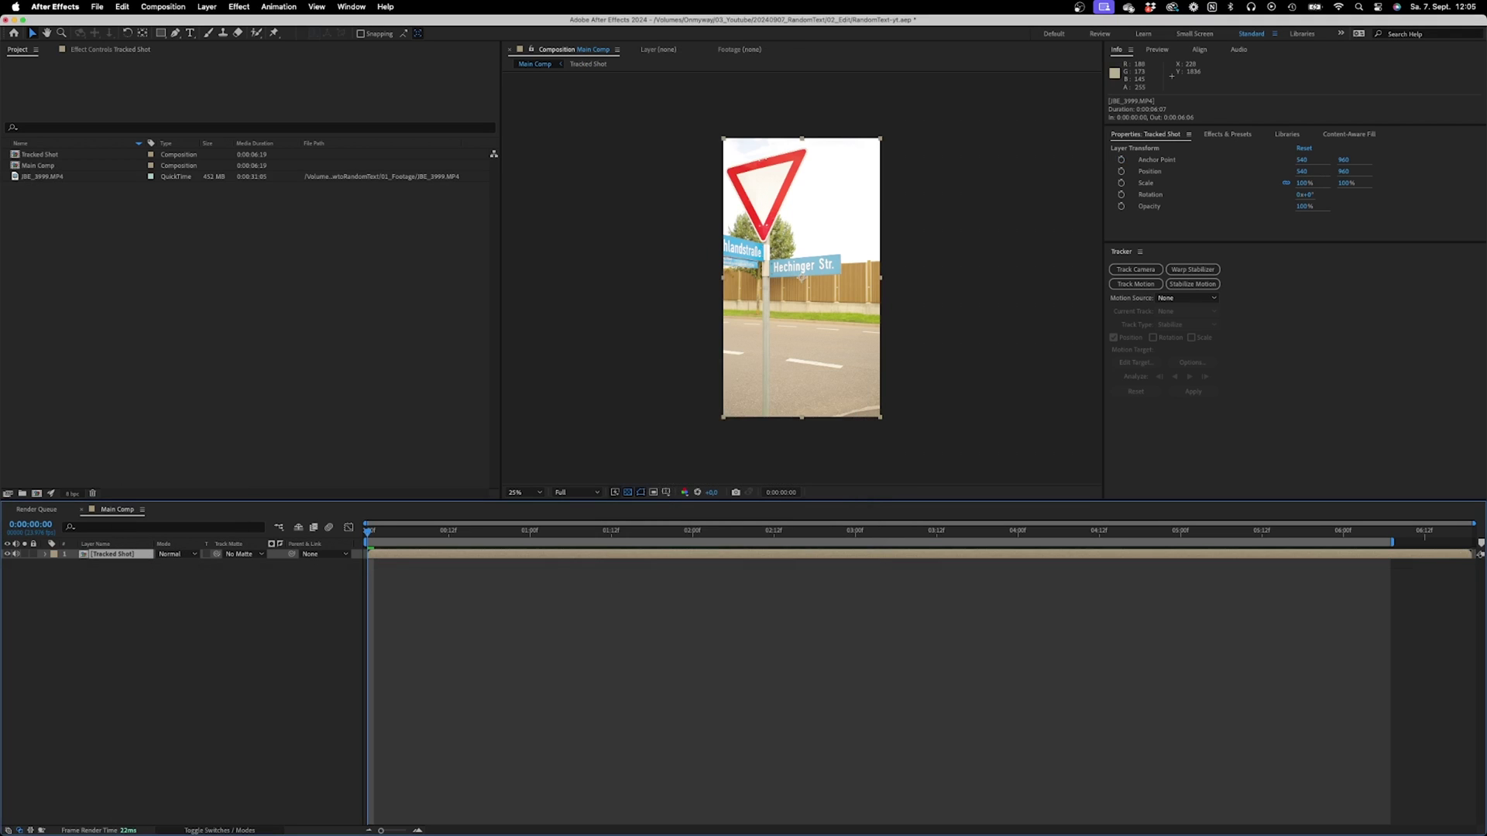
- Preview the stabilized shot and run the 3D Camera Tracker on the Tracked Shot layer
key("space")
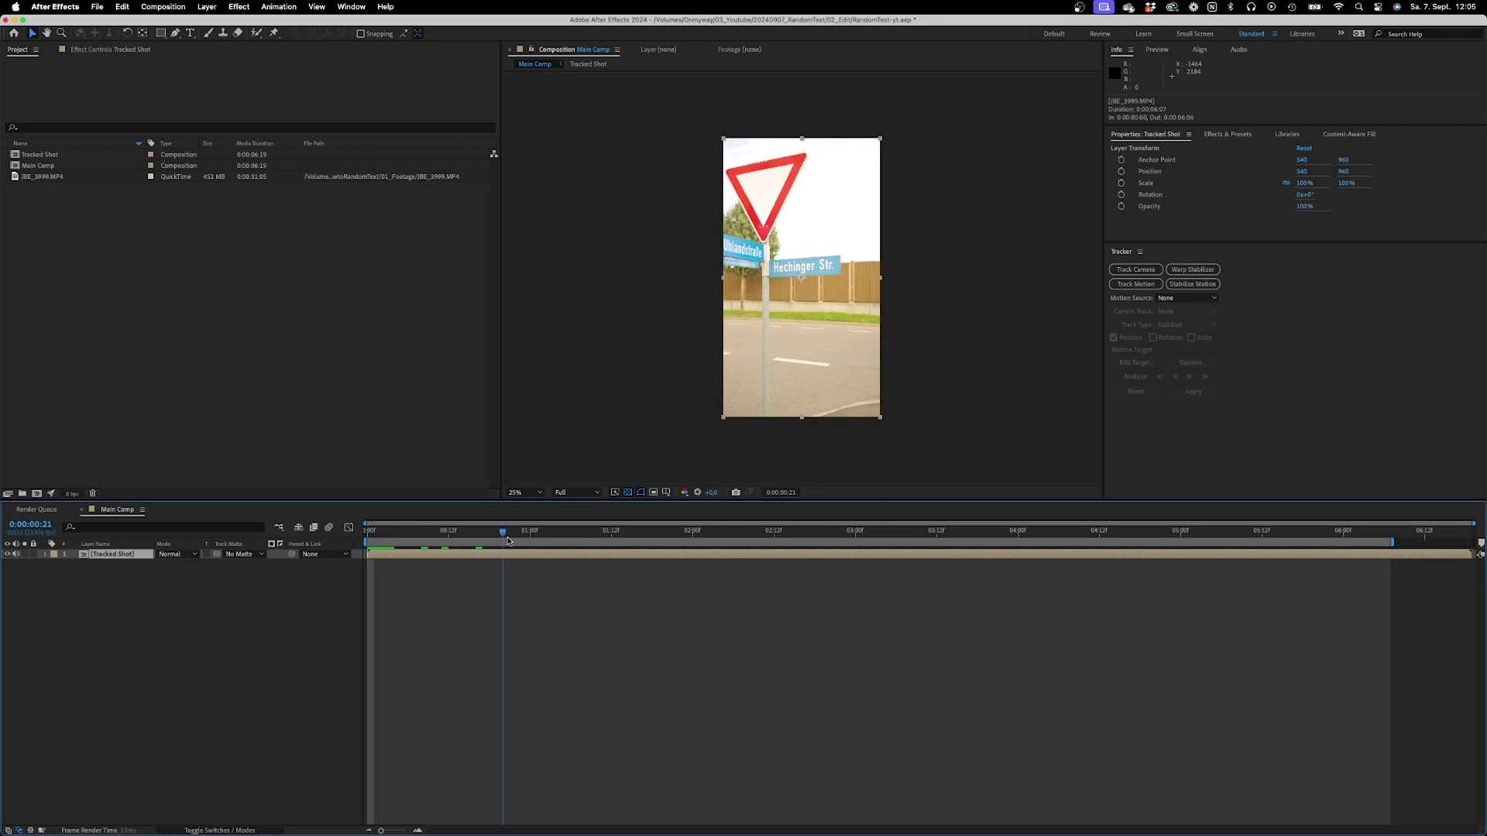
key("space")
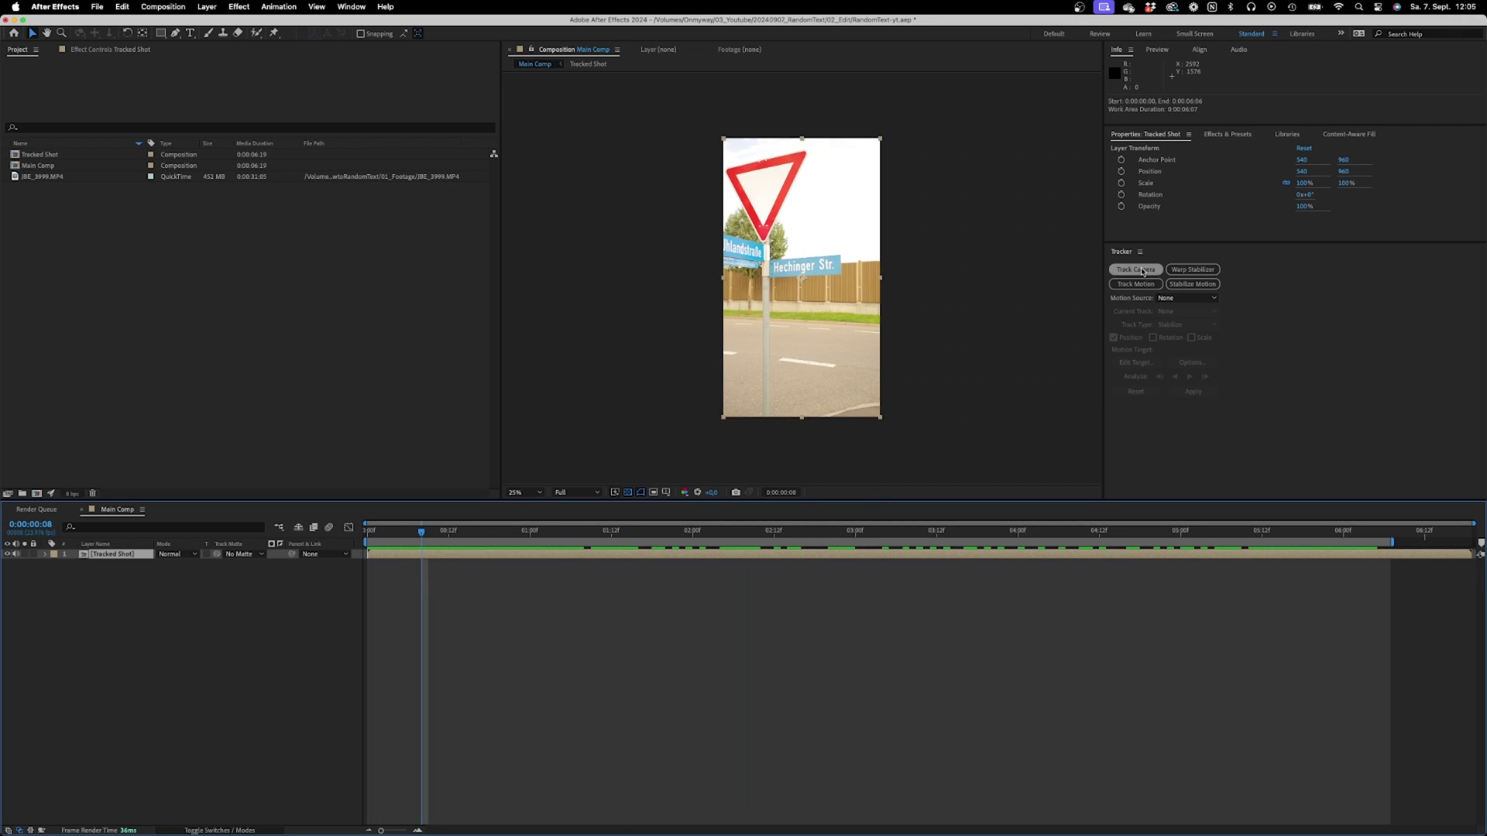
left_click(1144, 272)
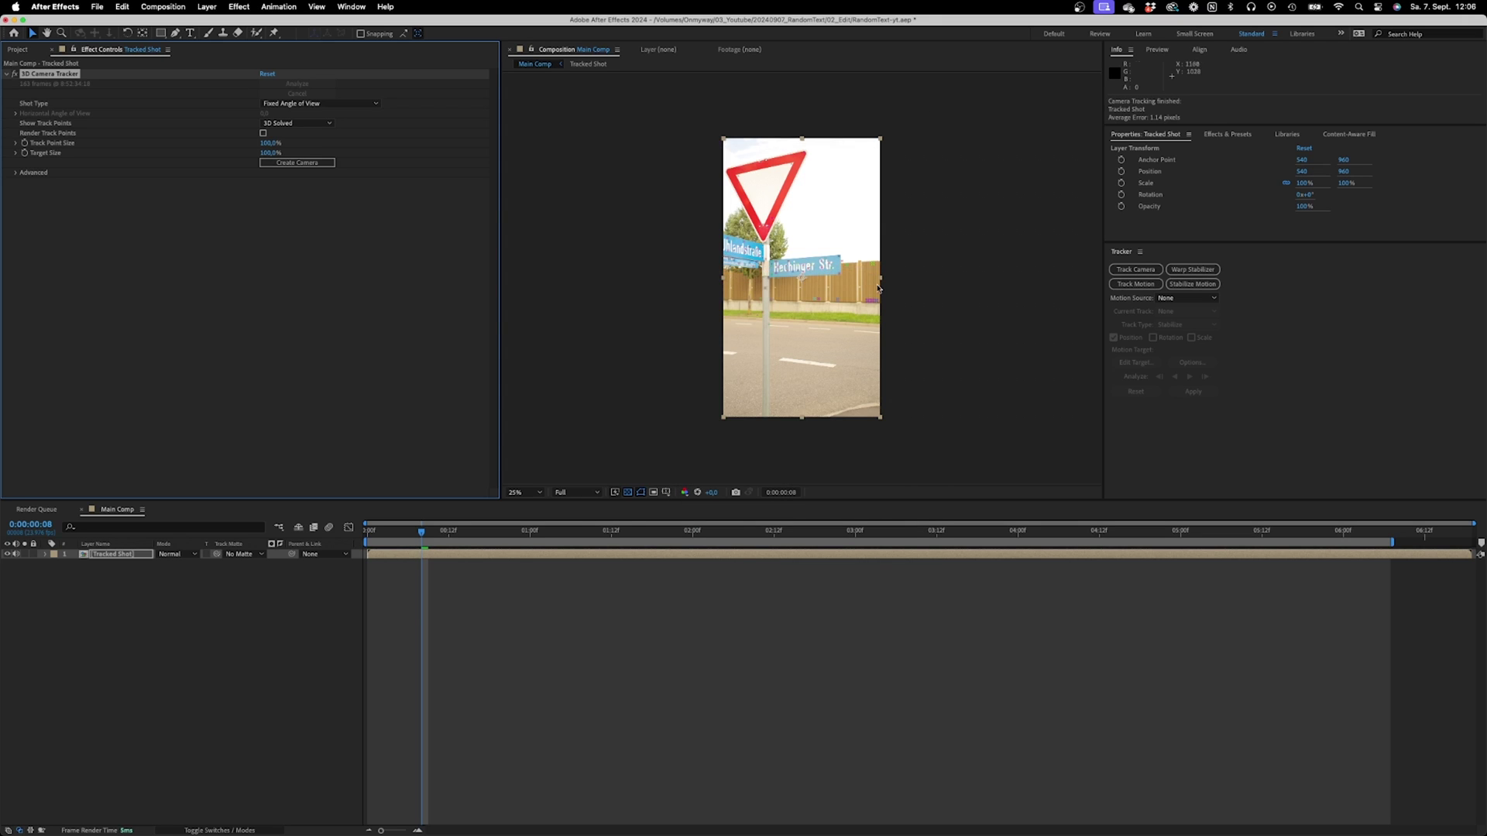
- Create a solid and camera from the track points on the Hechinger Str. sign and scale the solid to 295%
scroll(797, 273, "up", 2)
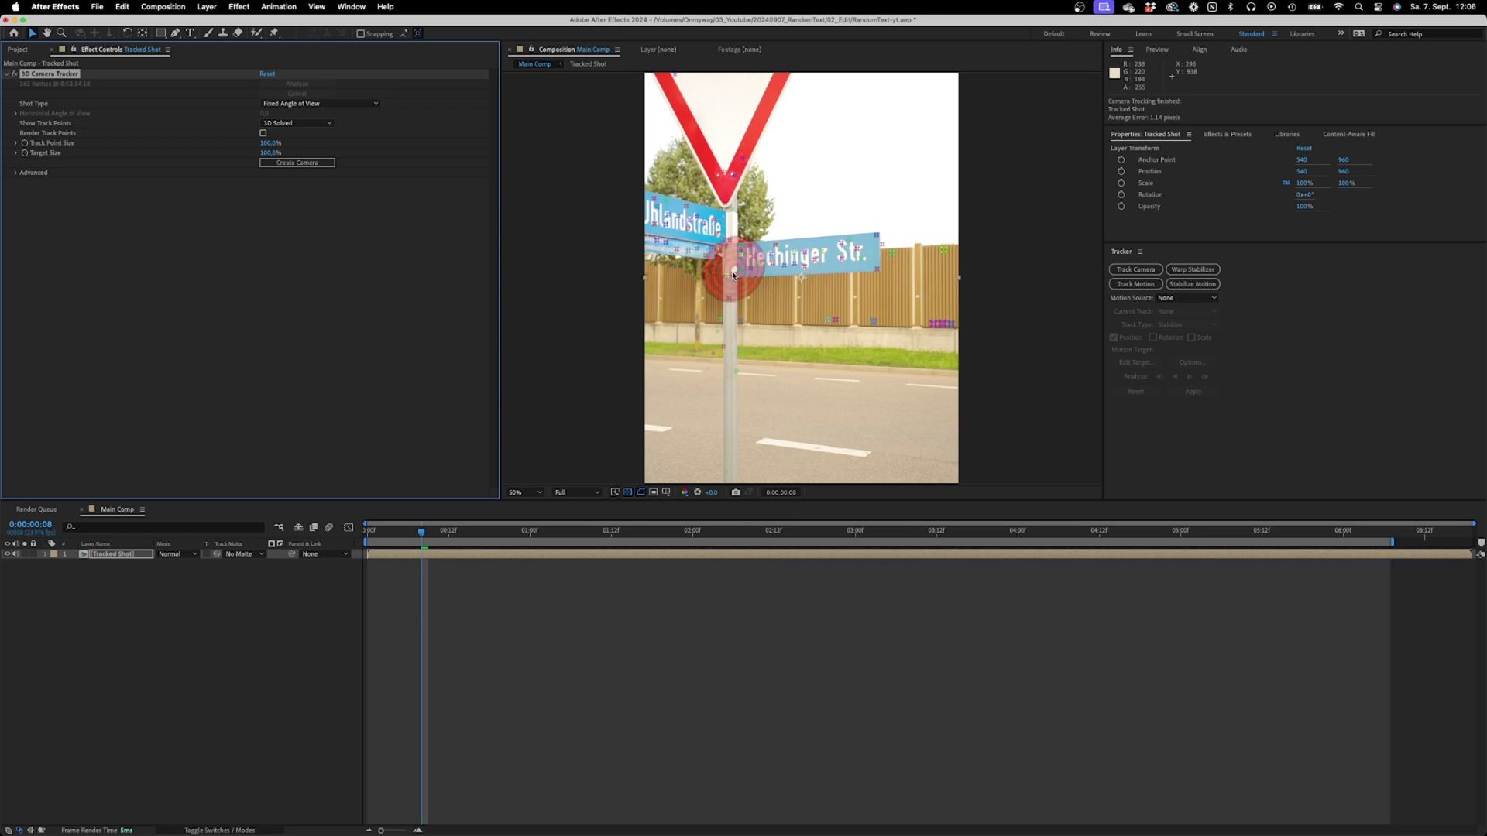
right_click(813, 256)
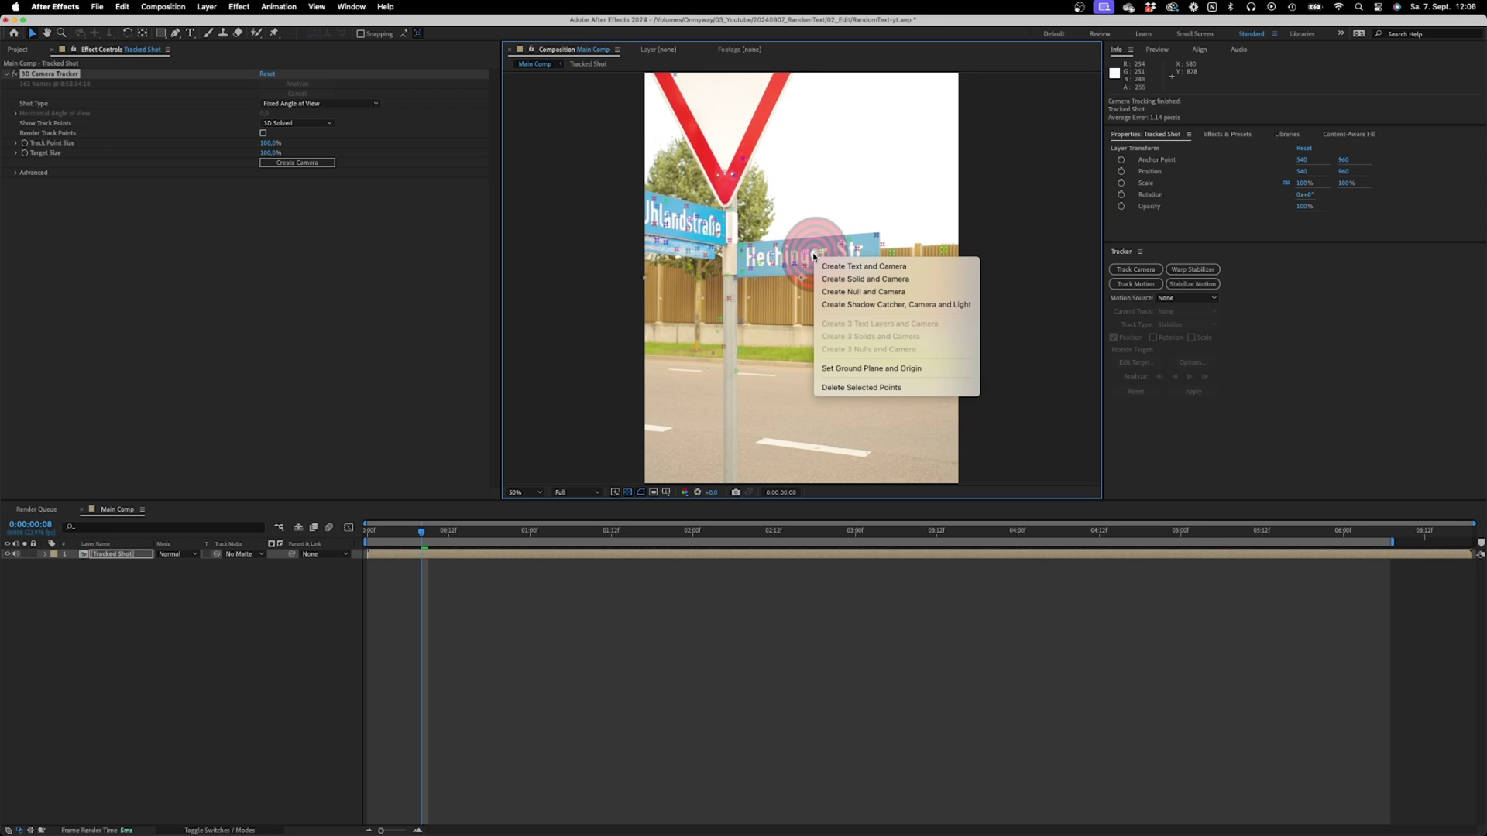
left_click(853, 278)
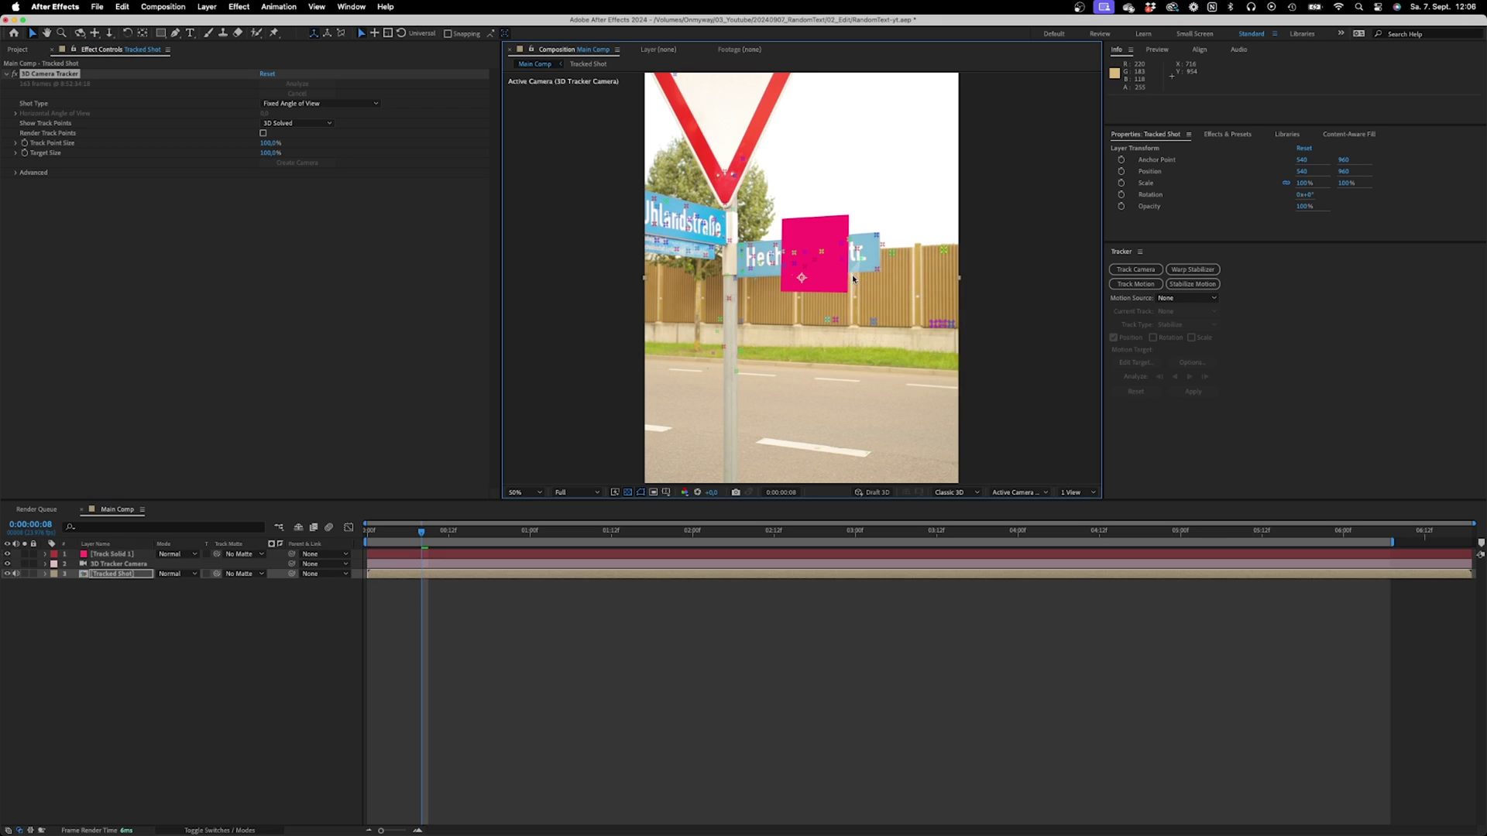
left_click(124, 555)
key("s")
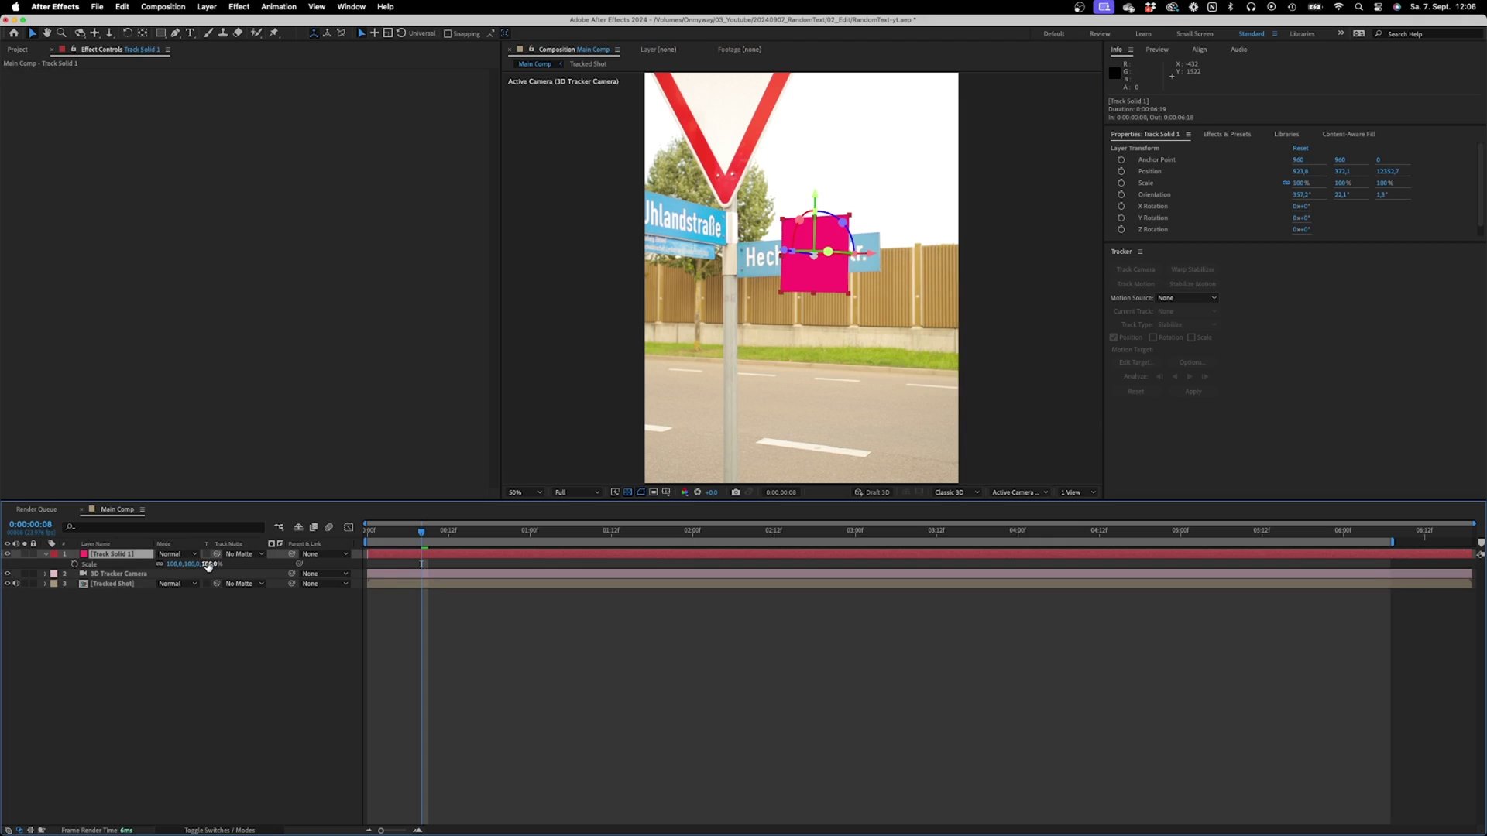
left_click_drag(209, 564, 321, 564)
- Pre-compose the track solid as "Solid", leaving all attributes in Main Comp
right_click(112, 554)
left_click(155, 770)
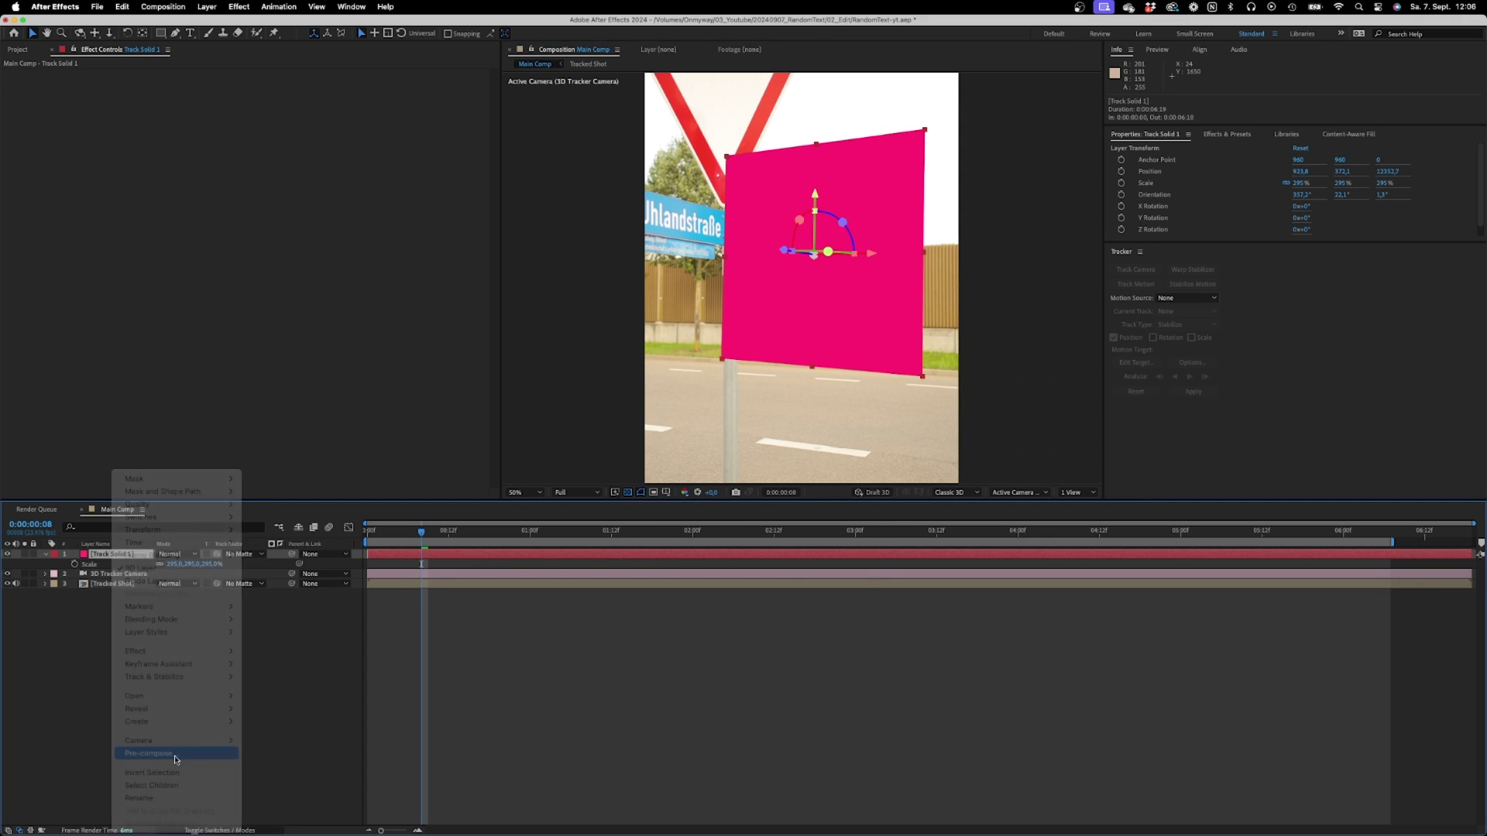
left_click(646, 427)
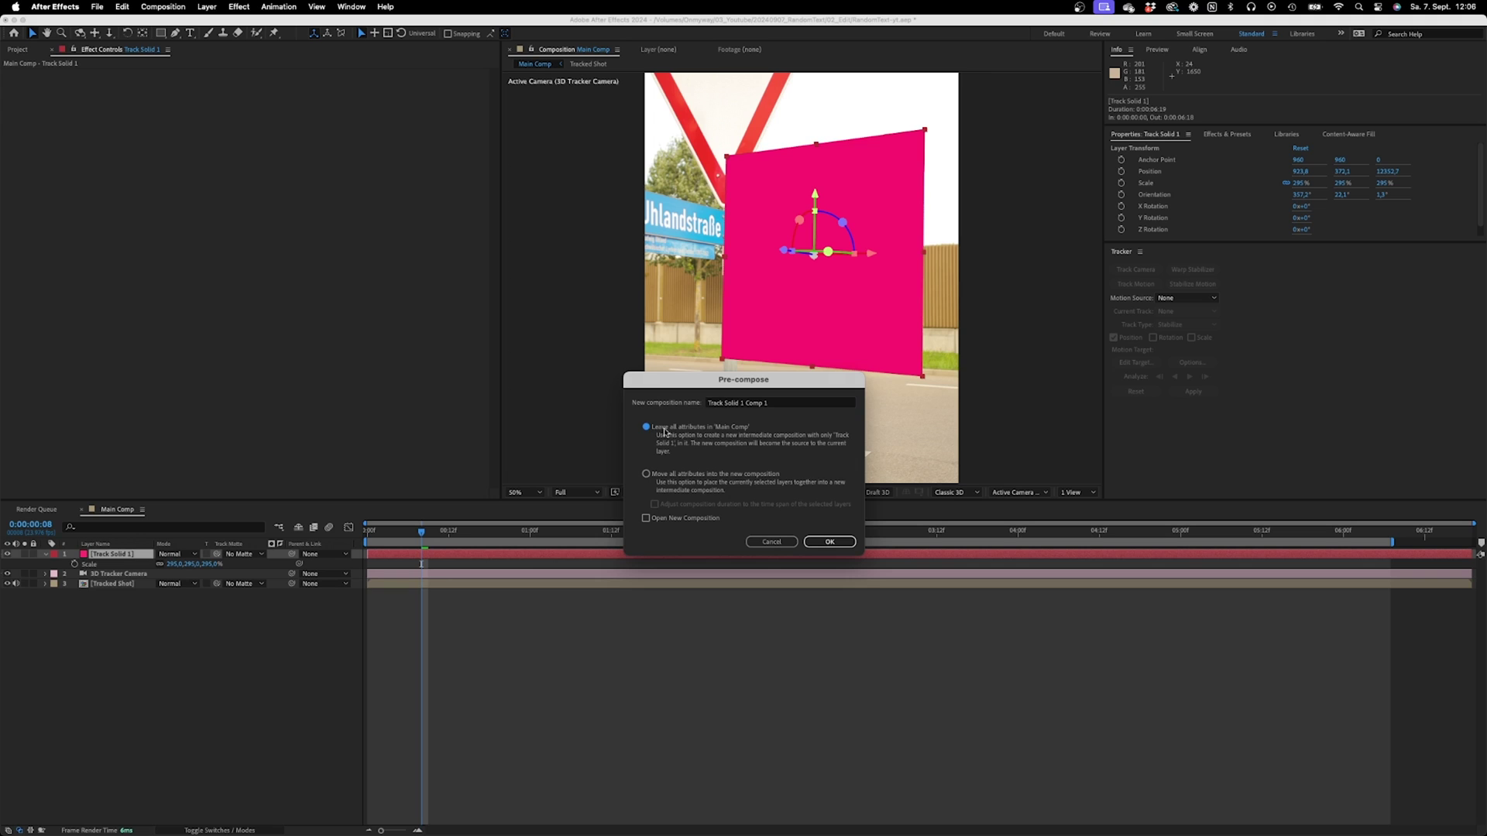
left_click(774, 403)
type("Solid")
key("Return")
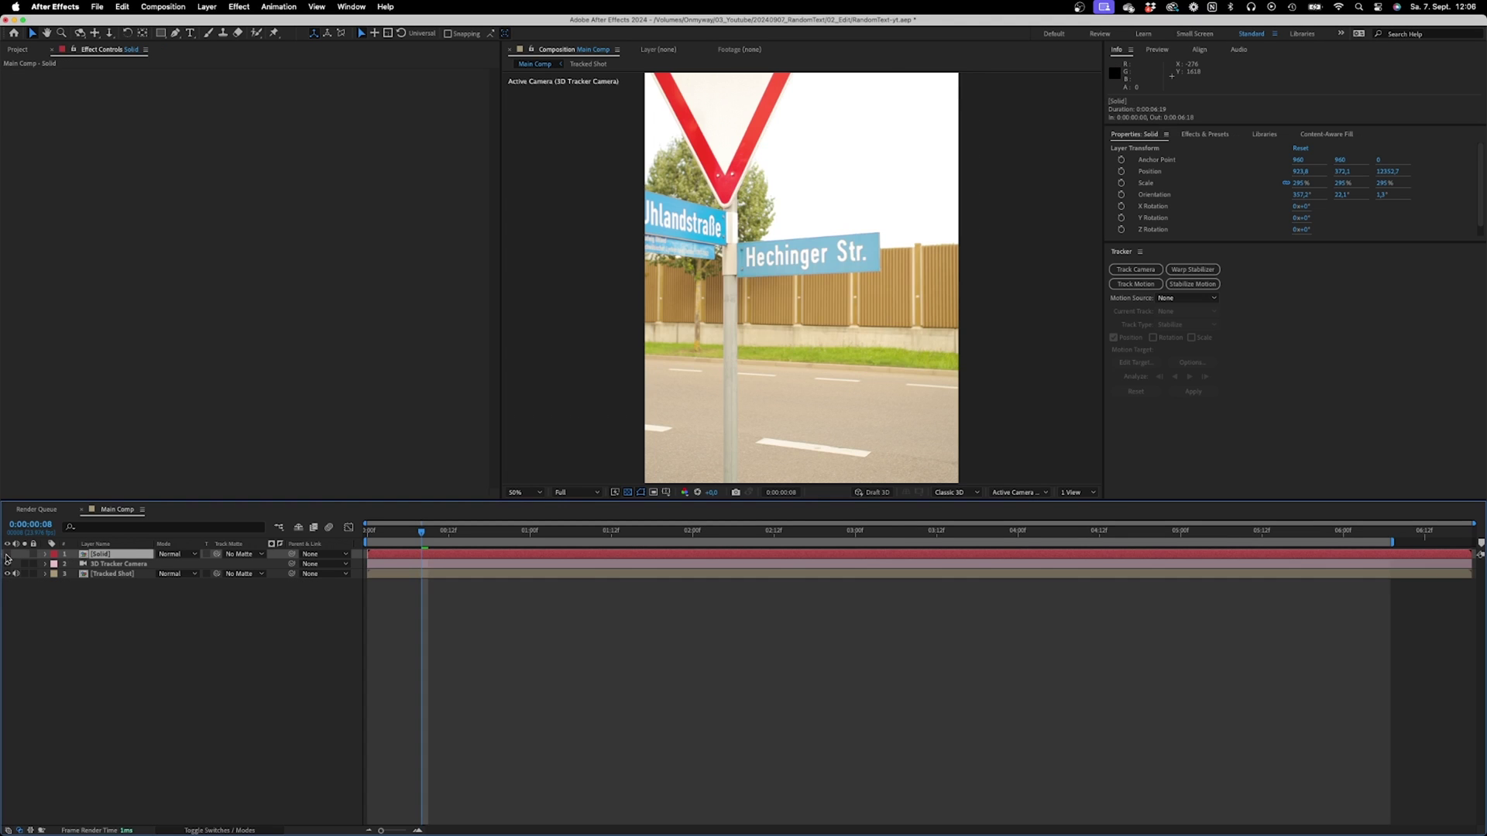
- Draw a rectangle about 660 × 330 px below the Hechinger Str. sign and fill it with the sign's sampled blue
key("q")
left_click_drag(705, 302, 899, 400)
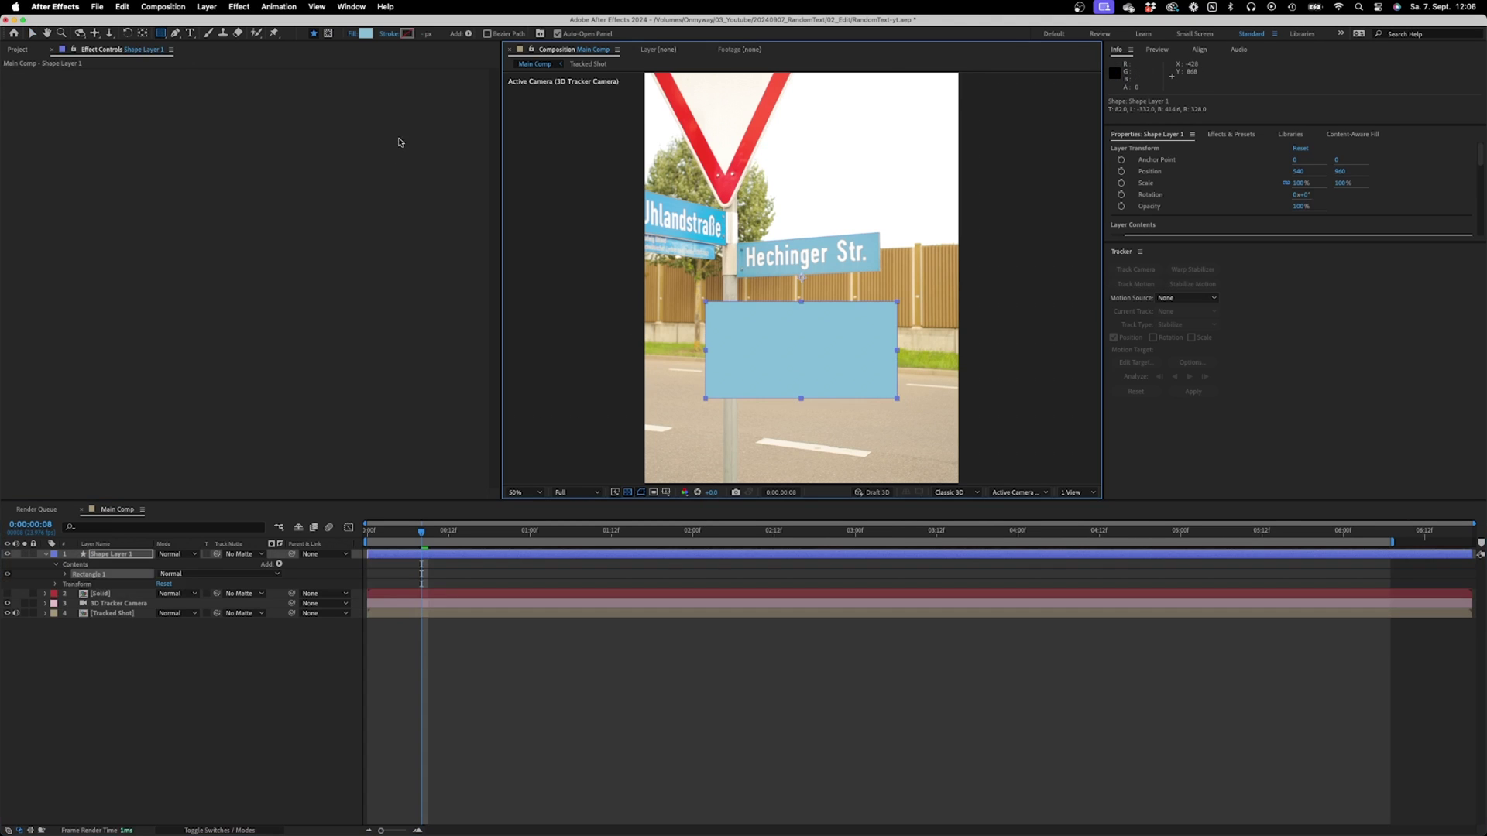
left_click(364, 34)
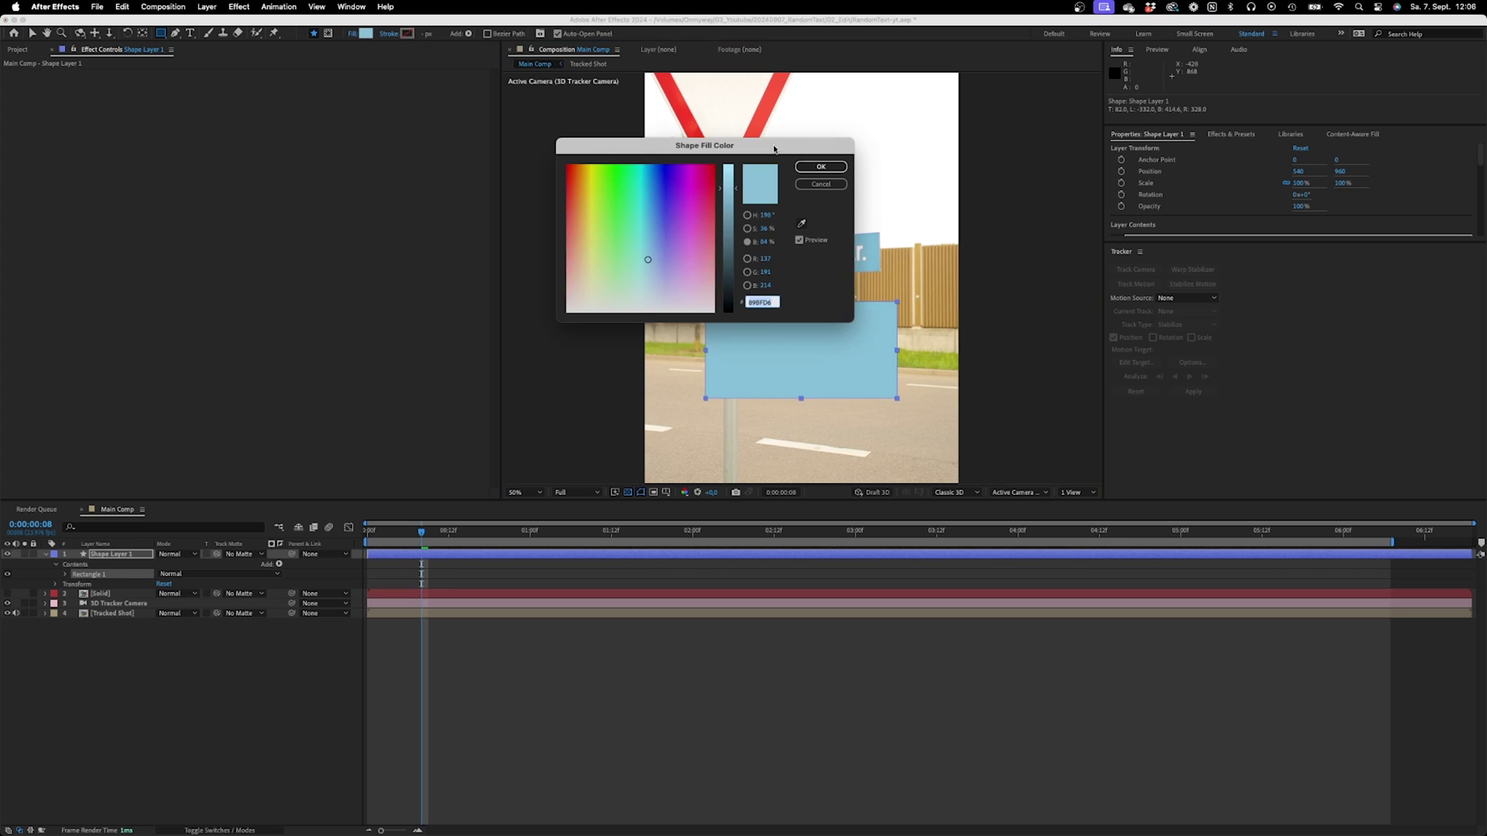
left_click_drag(774, 149, 657, 168)
left_click(685, 242)
left_click(774, 243)
left_click(704, 186)
- Move the blue rectangle layer into the Solid composition and enlarge it to cover the whole pink solid
double_click(105, 594)
key("cmd+v")
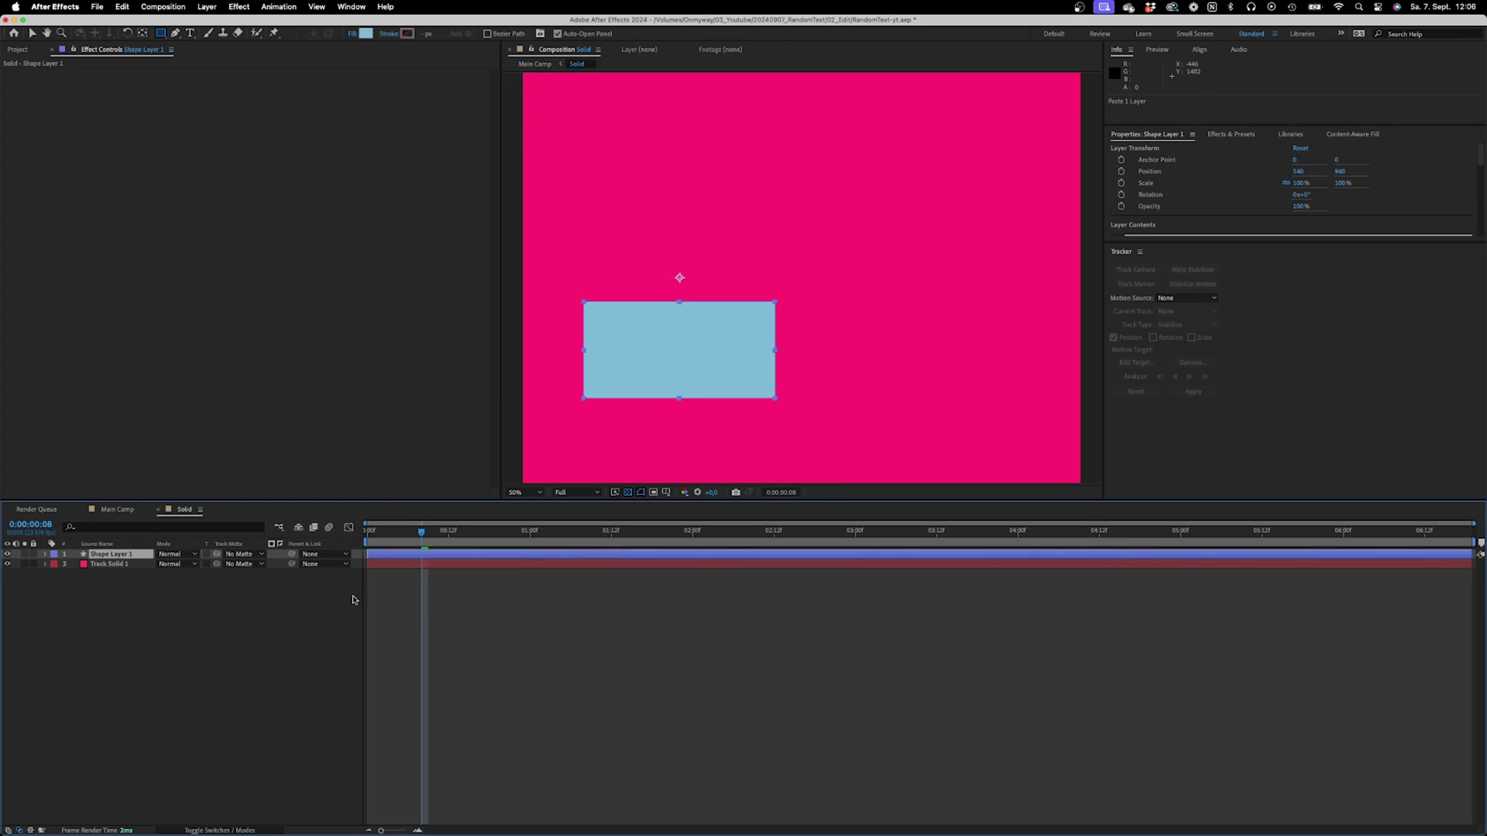
key("comma")
key("v")
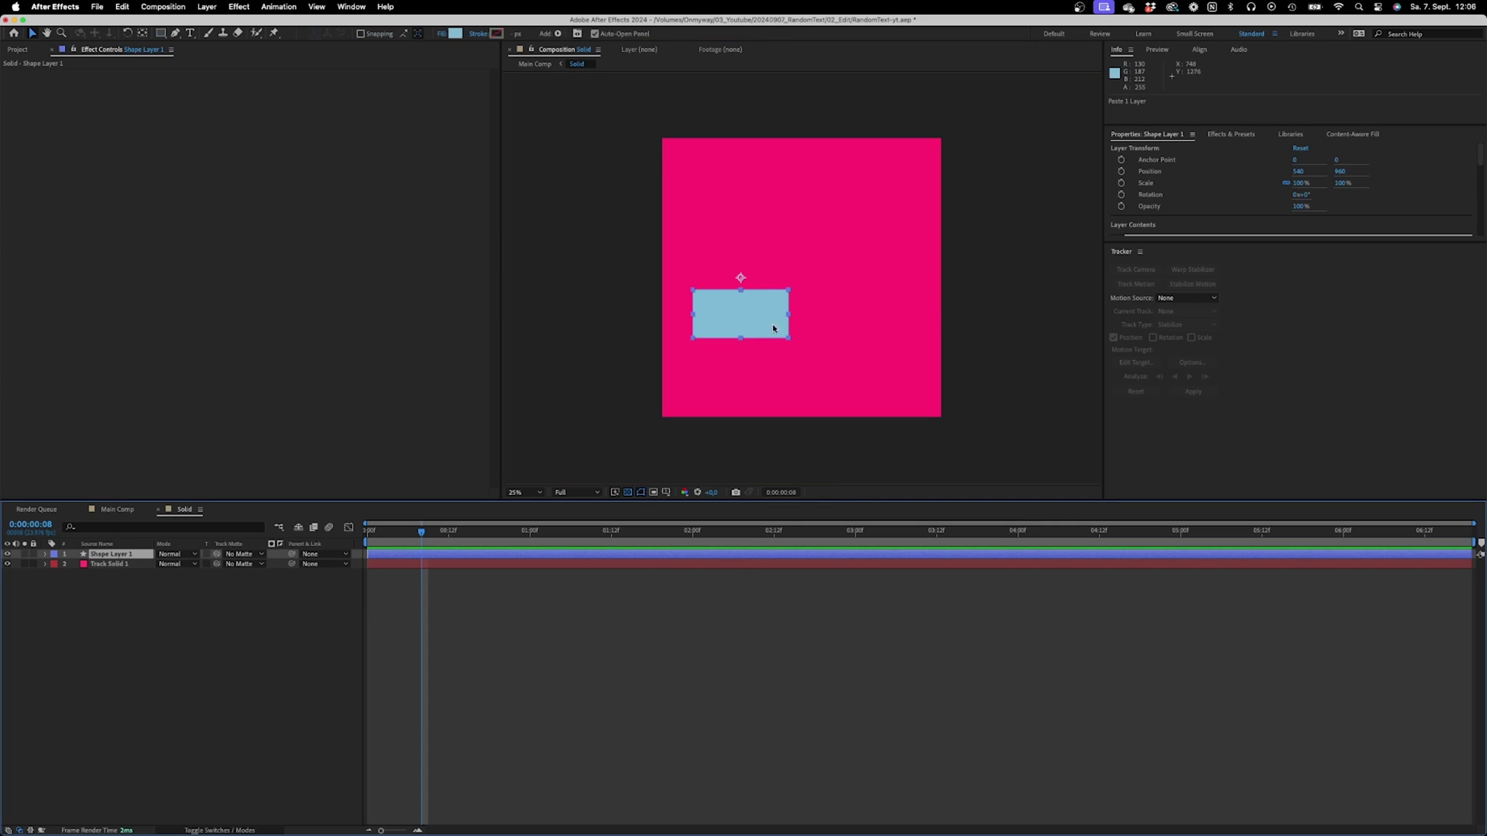
left_click_drag(782, 338, 966, 541)
- In Main Comp, draw a closed four-point mask on the Solid layer, shaped like the Hechinger Str. sign
left_click(116, 509)
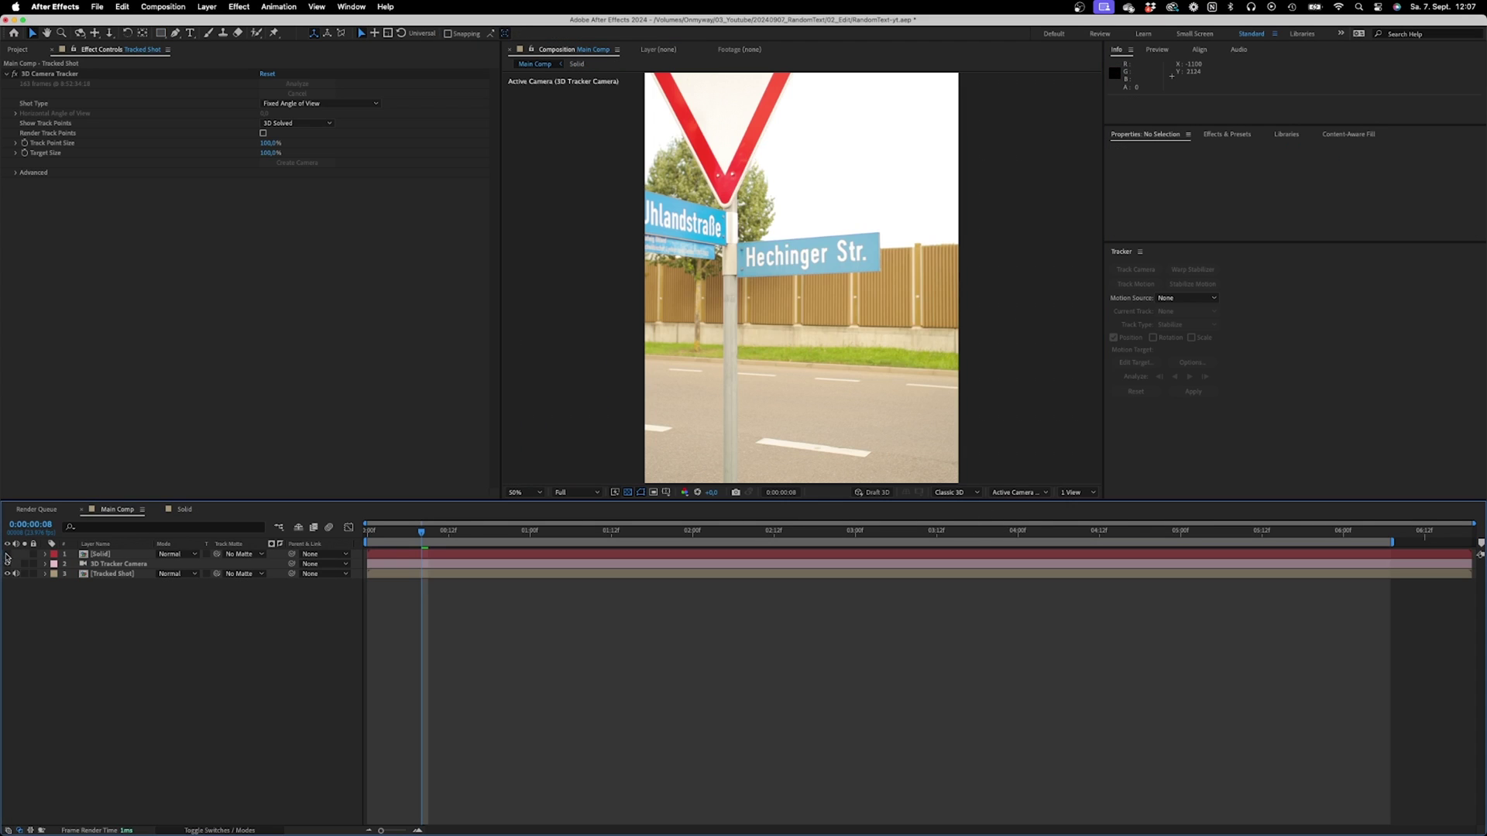
left_click(101, 554)
key("g")
left_click(756, 229)
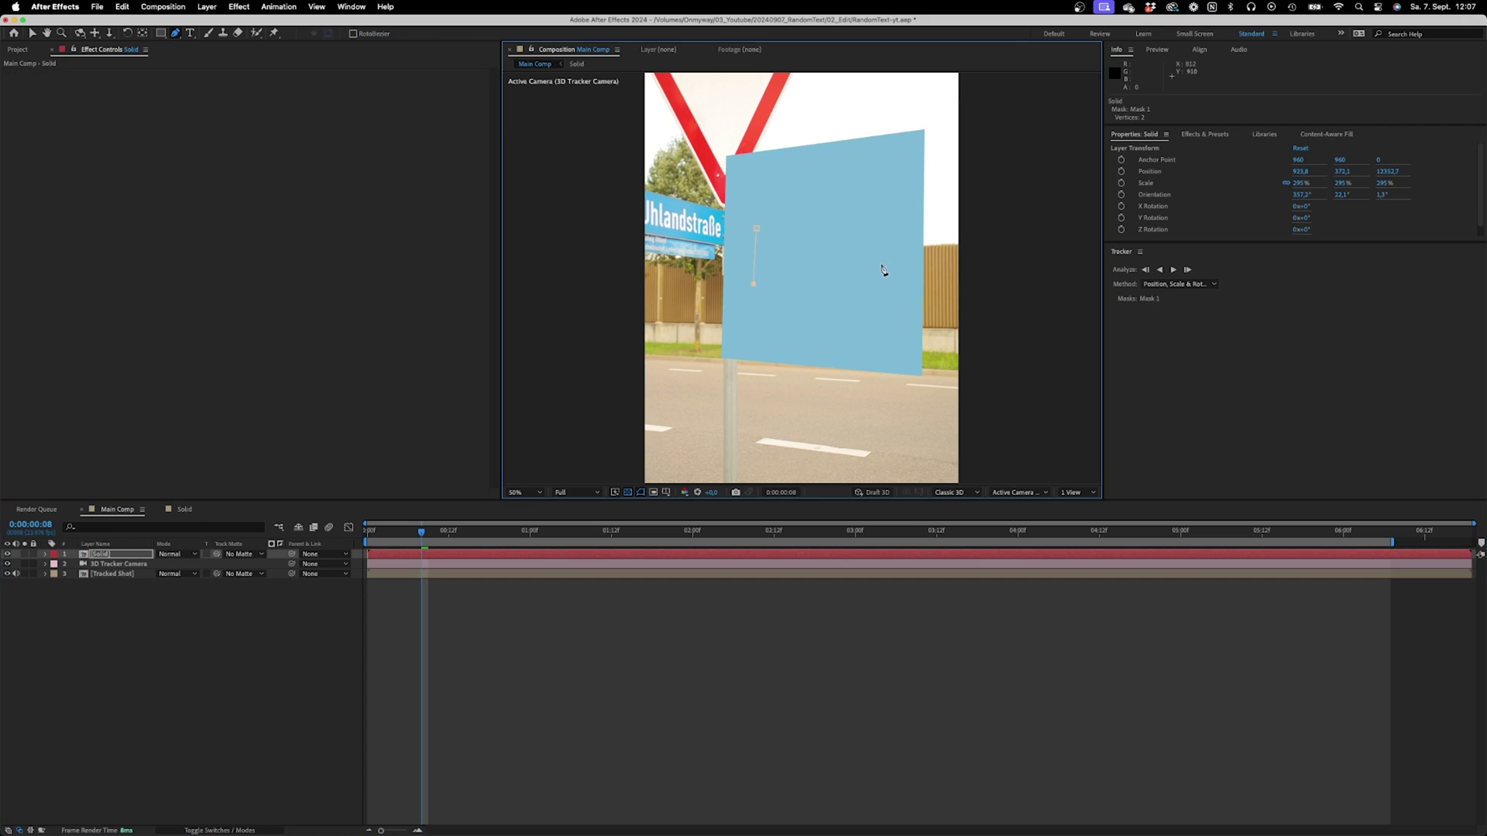
left_click(756, 230)
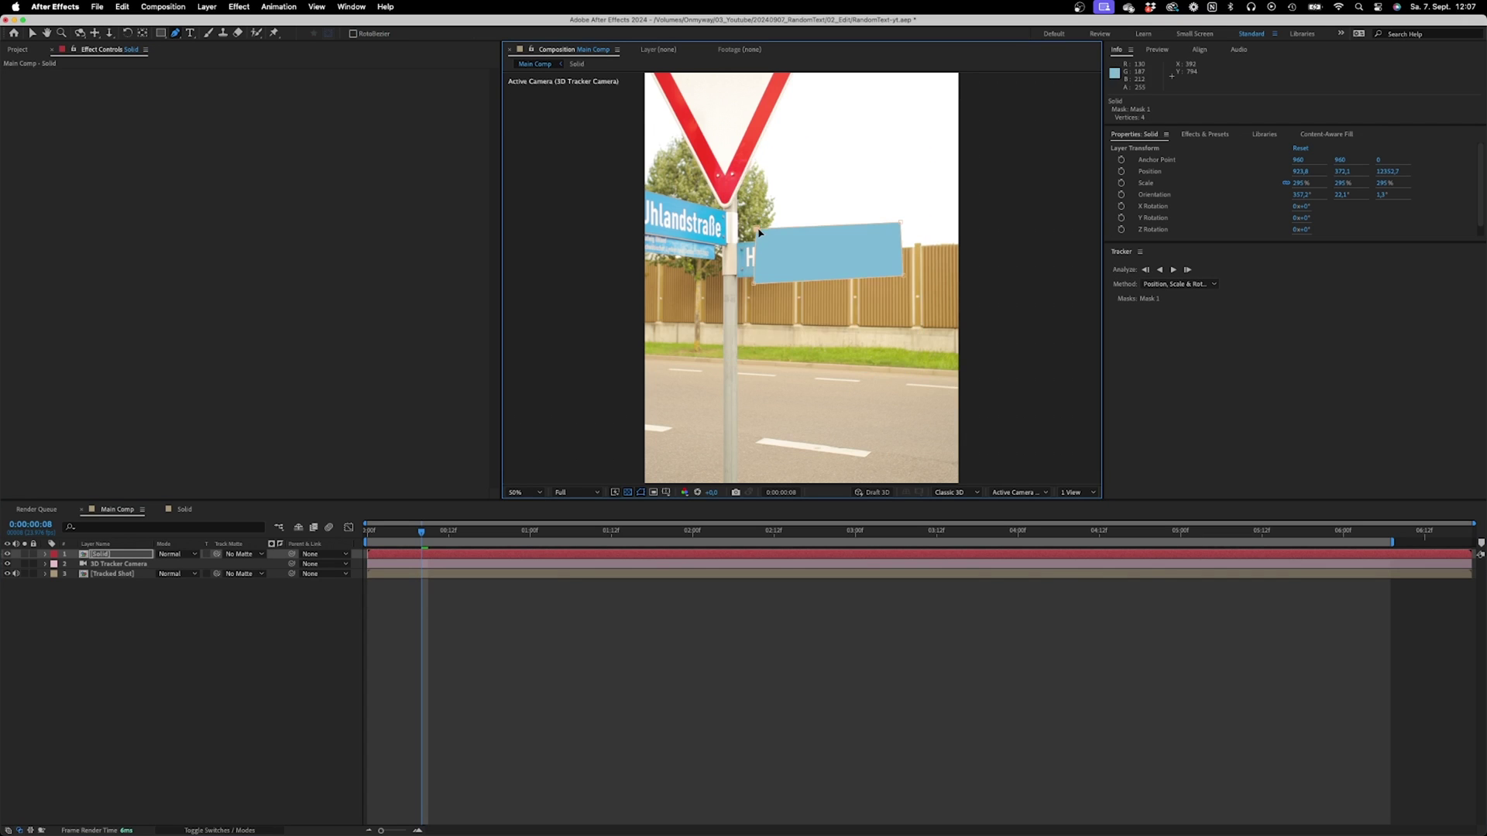
- Pull the mask's corner points inward so the mask sits just inside the edges of the blue sign
key("period")
left_click_drag(720, 184, 687, 203)
left_click_drag(999, 167, 952, 190)
left_click_drag(1005, 273, 952, 271)
- Set the Mask Feather of Mask 1 on the Solid layer to 45 pixels and preview the blend
key("m")
left_click(67, 564)
left_click(66, 565)
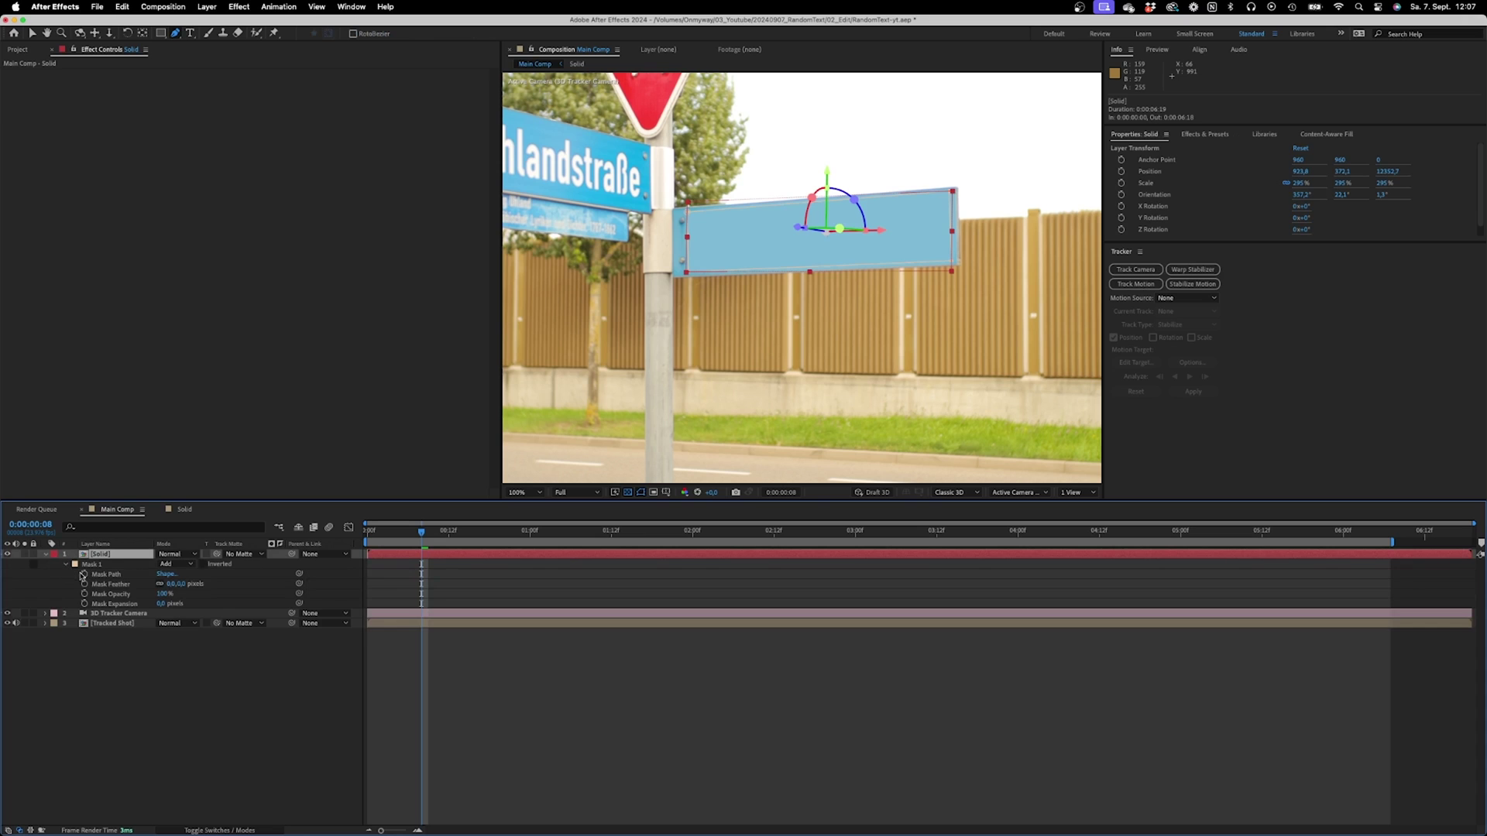
left_click(91, 564)
left_click_drag(216, 584, 223, 584)
key("space")
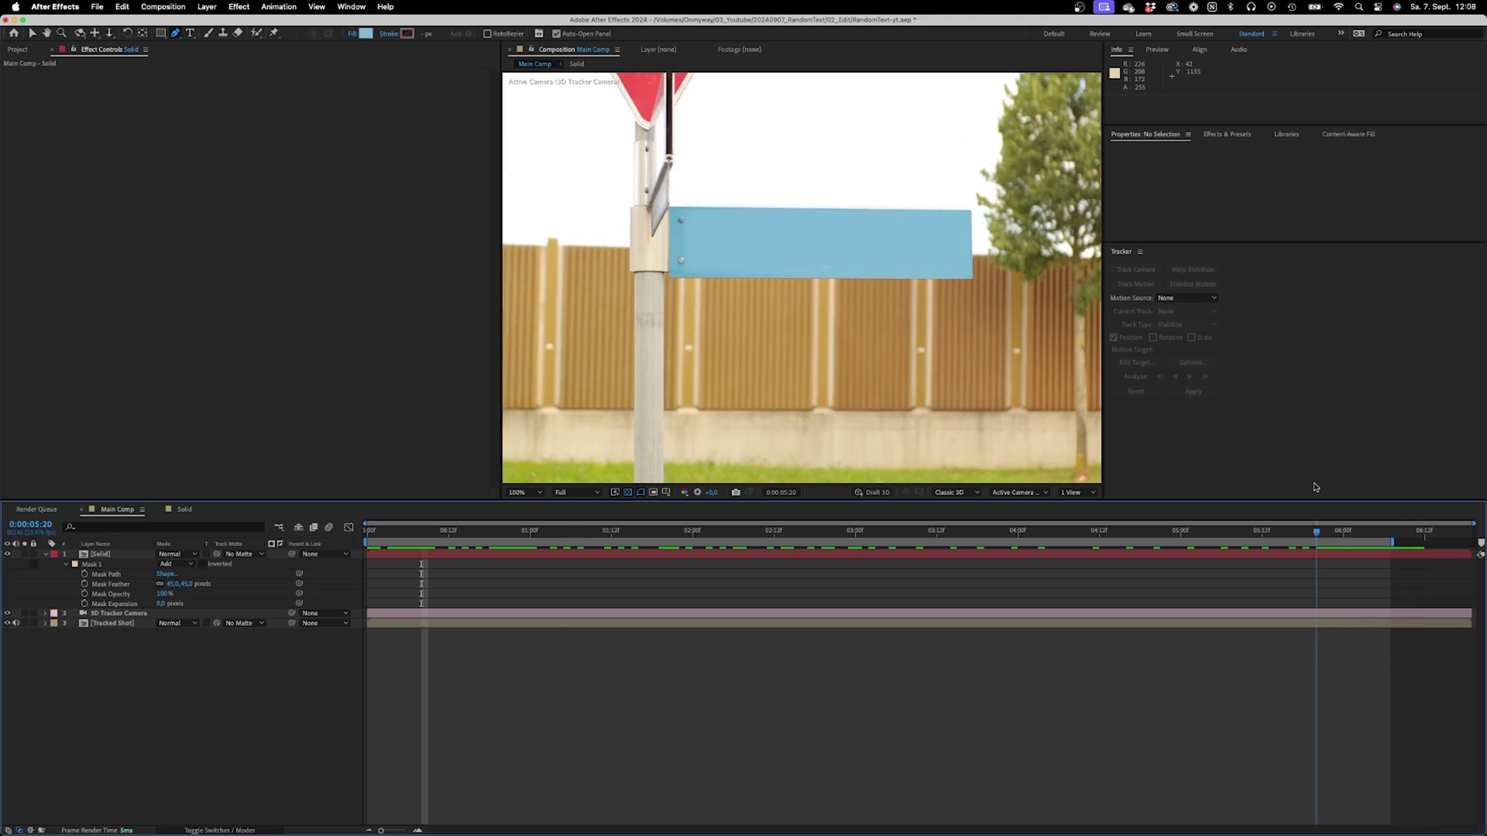
- Create a text layer from the Tracked Shot's 3D Camera Tracker points on the blue sign
scroll(700, 434, "down", 2)
key("v")
scroll(751, 301, "down", 1)
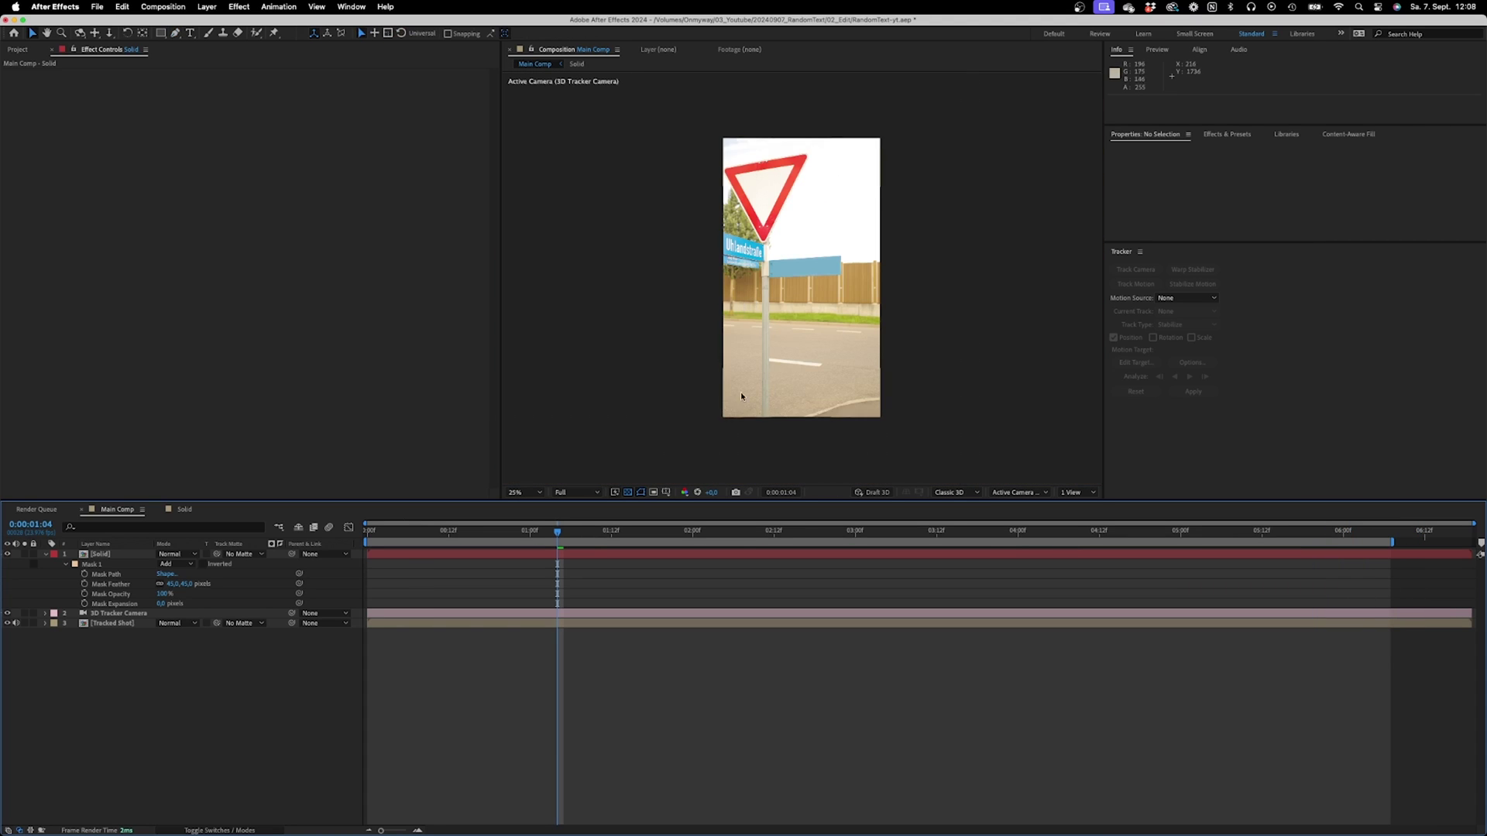
left_click(91, 624)
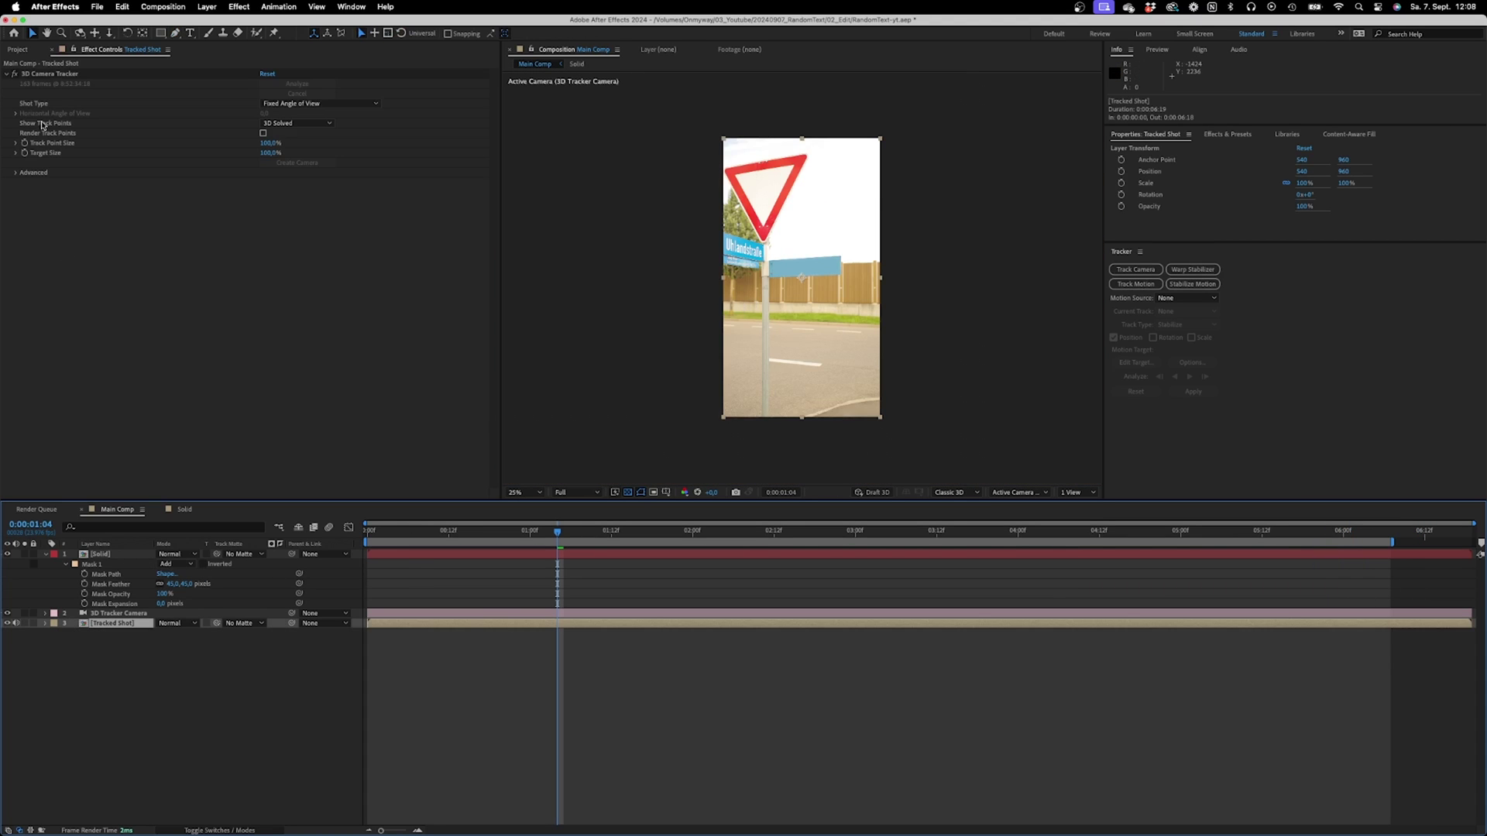
left_click(58, 74)
scroll(701, 236, "up", 1)
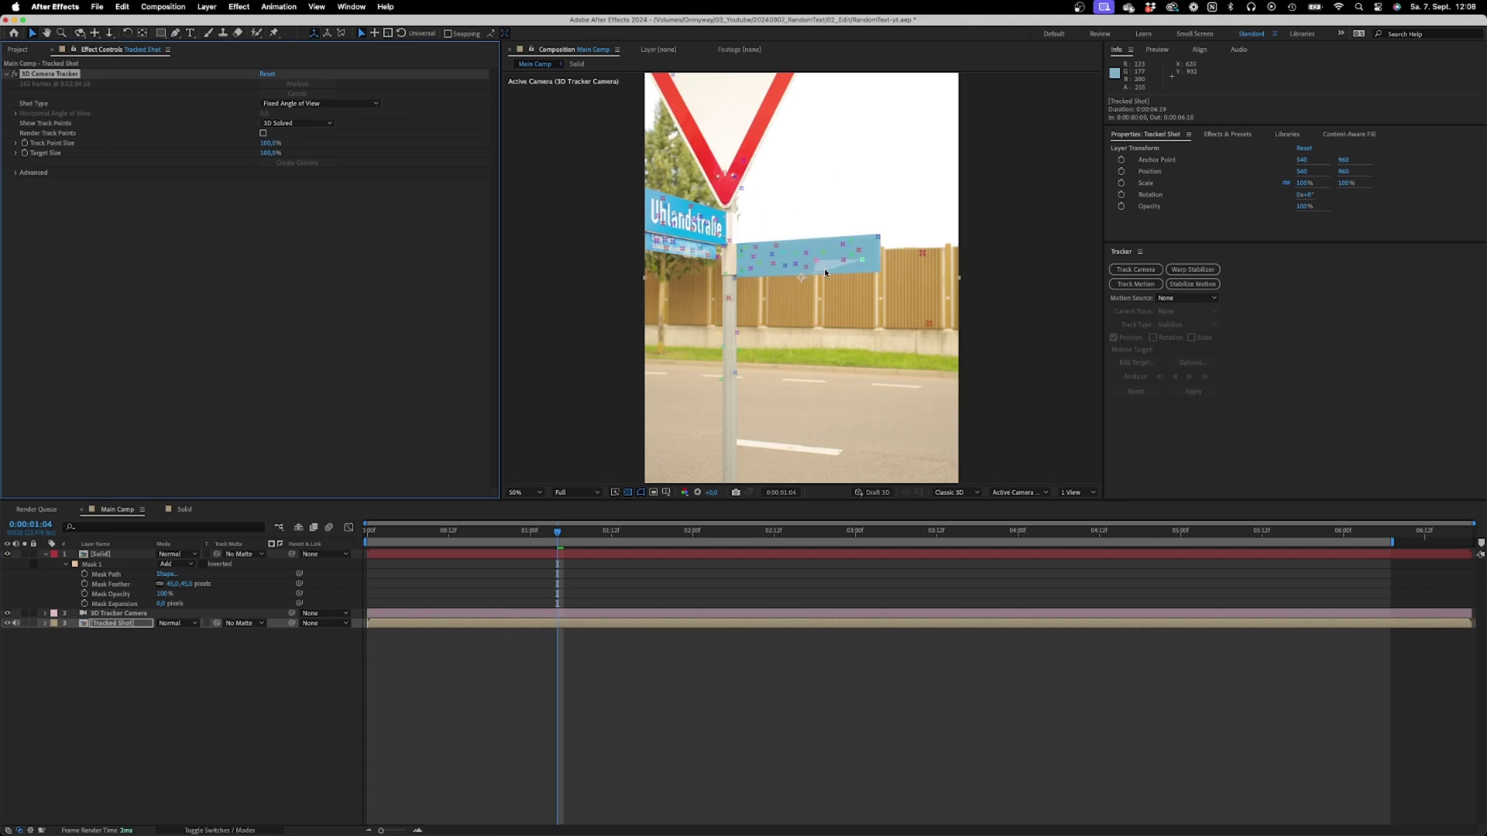
right_click(799, 258)
left_click(821, 269)
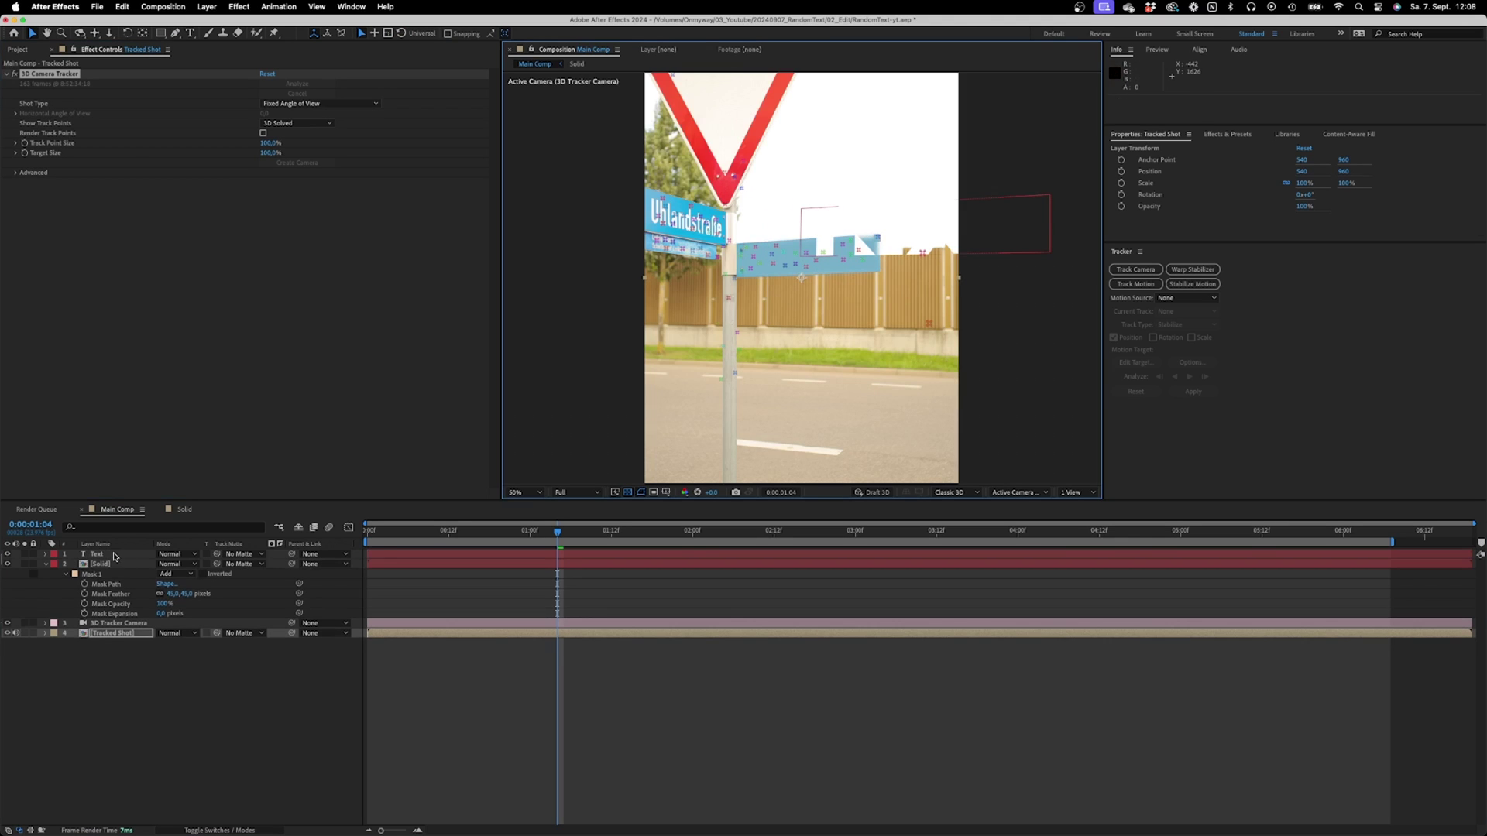
- Move the tracked text over the blue sign and replace its wording with "Road Sign"
left_click(116, 554)
left_click_drag(921, 224, 852, 252)
double_click(852, 252)
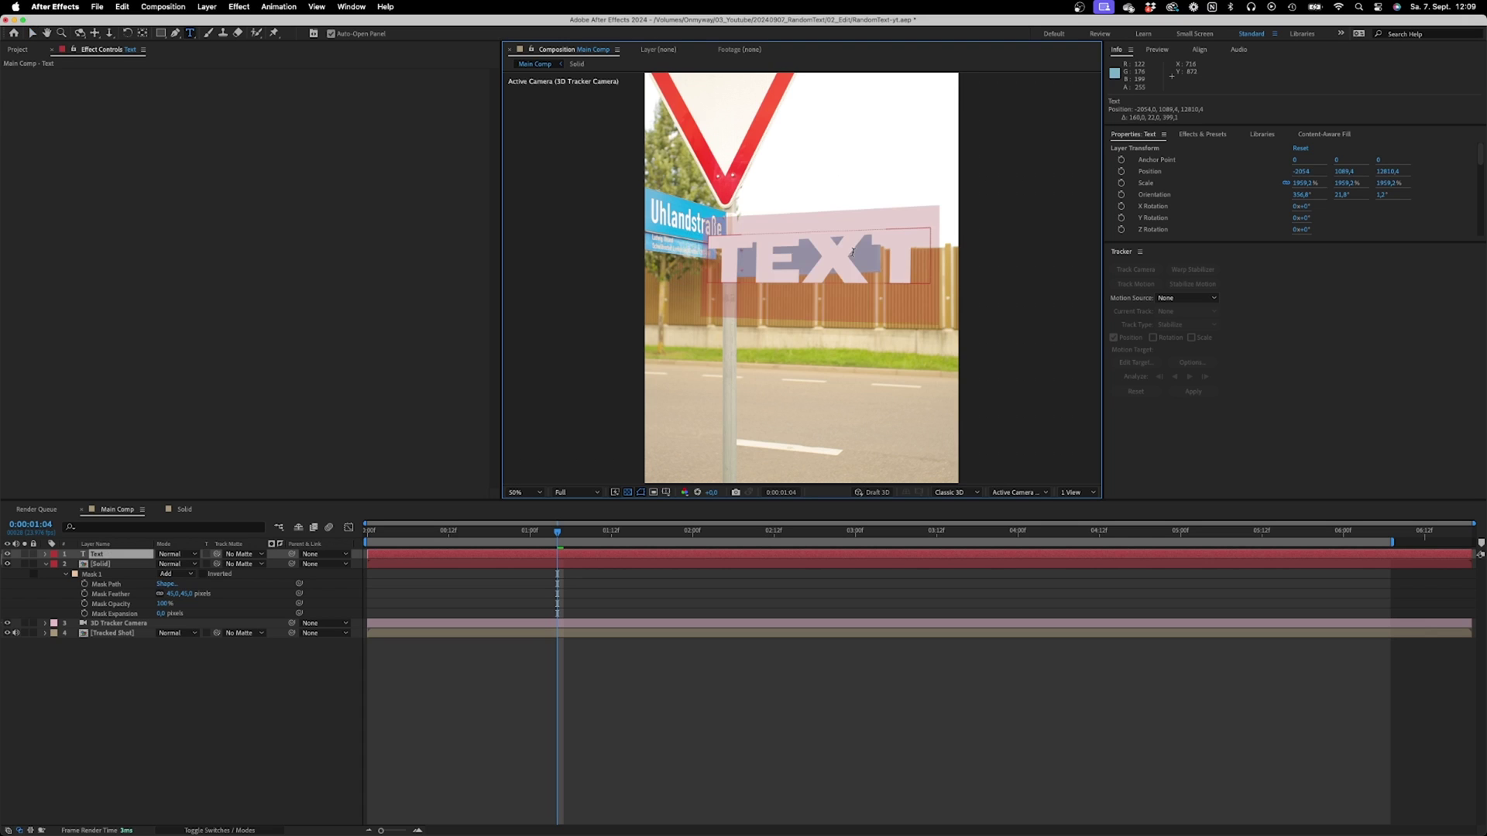
type("Road Sign")
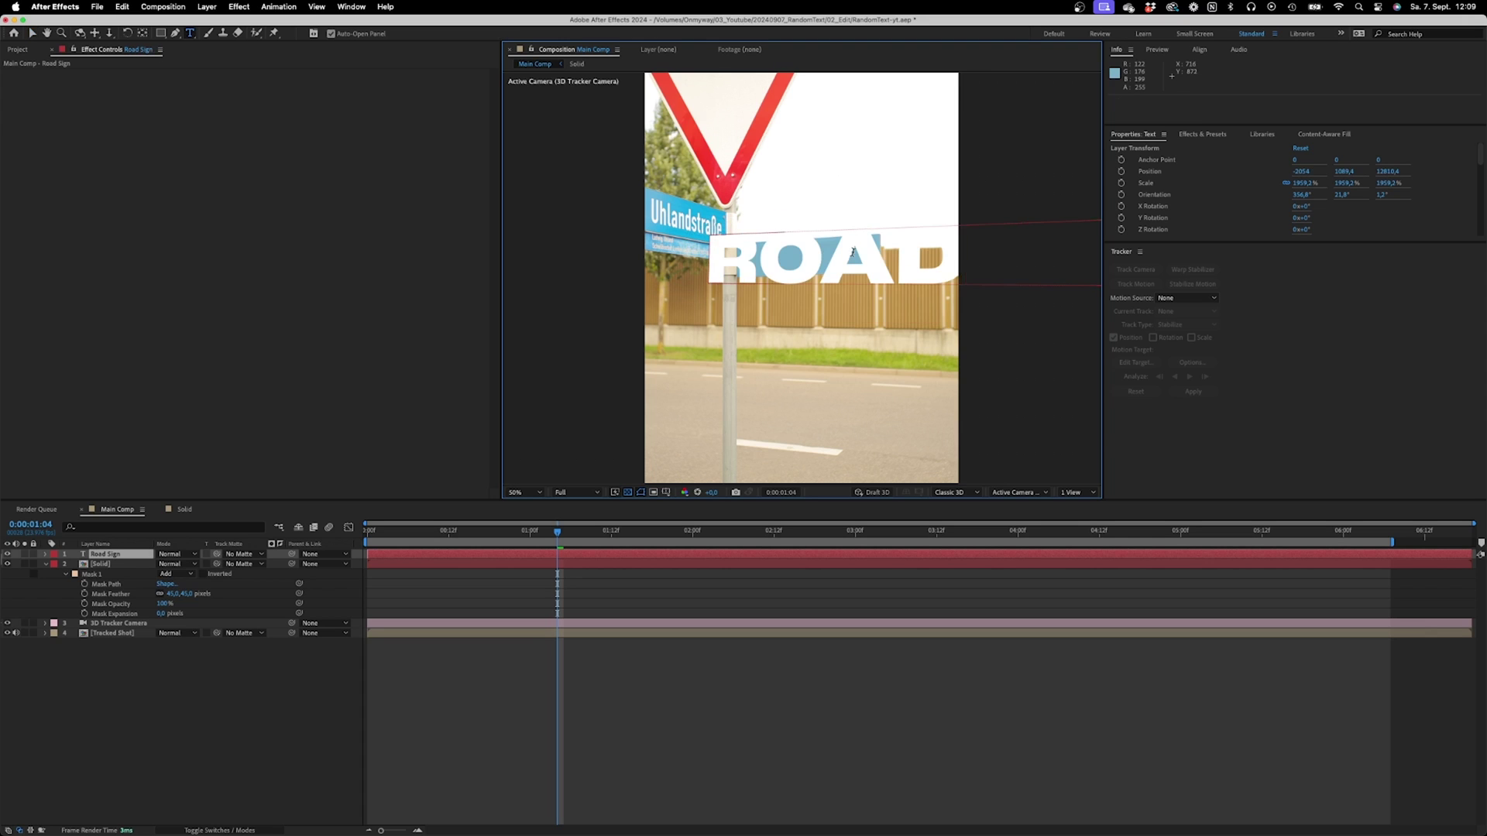
- Fit the Road Sign text within the blue area of the sign
key("Escape")
key("v")
left_click_drag(770, 233, 767, 231)
key("F2")
key("slash")
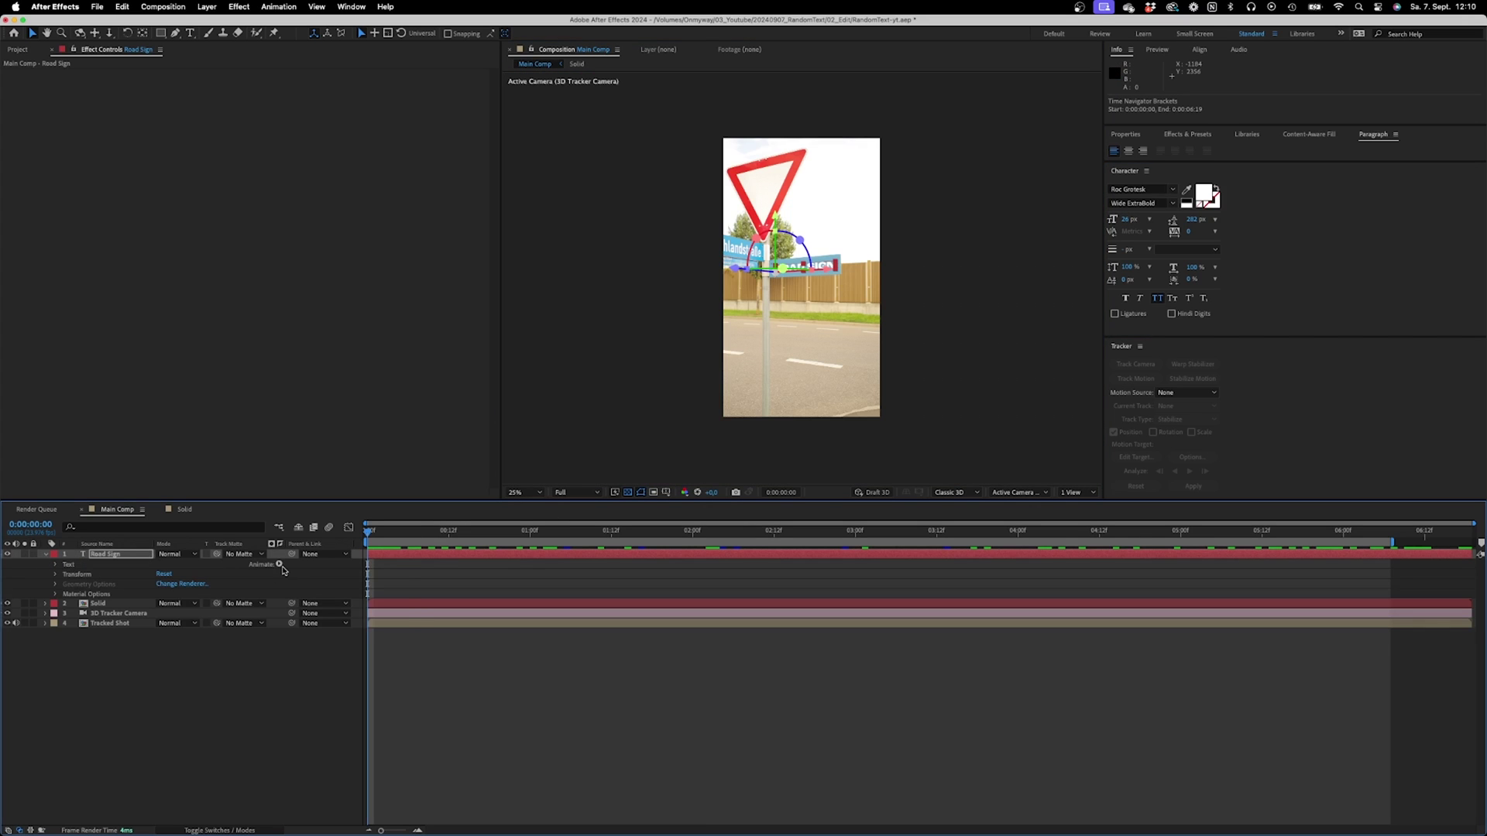
- Add a Character Offset animator to the Road Sign text and keyframe it at 30 on the first frame
left_click(279, 564)
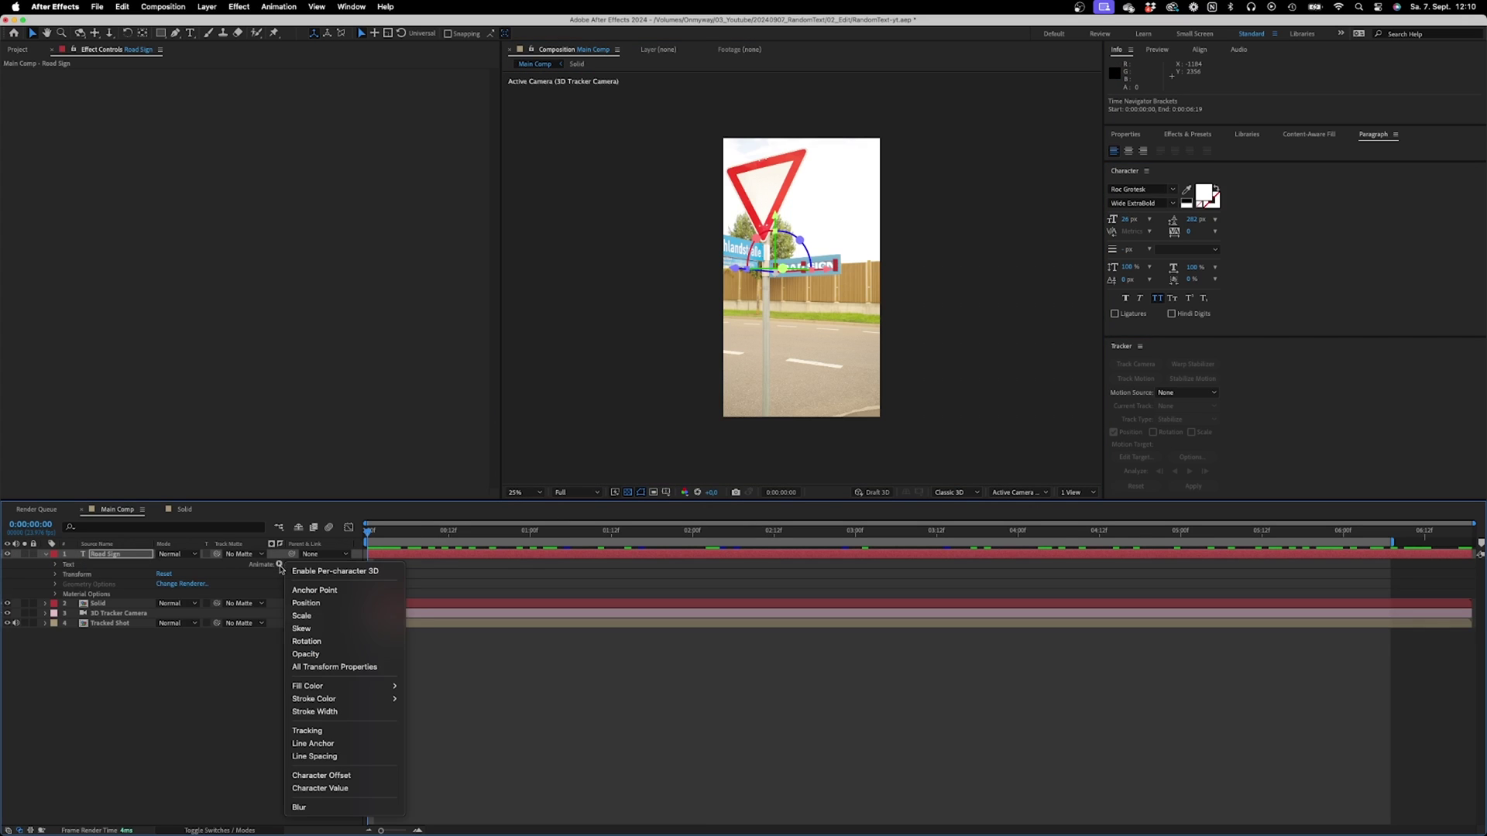
left_click(336, 775)
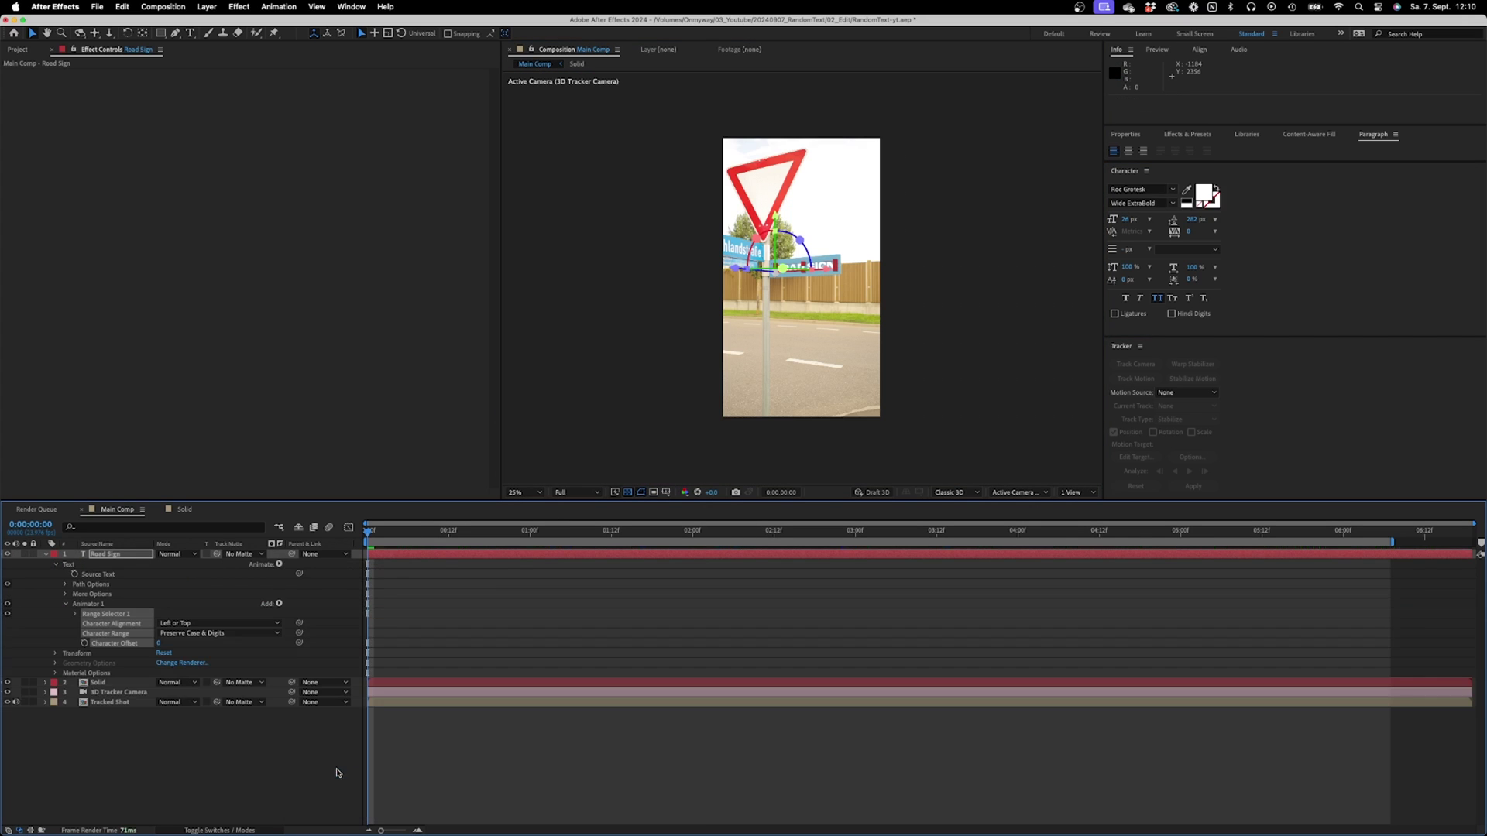
key("period")
left_click_drag(158, 644, 175, 645)
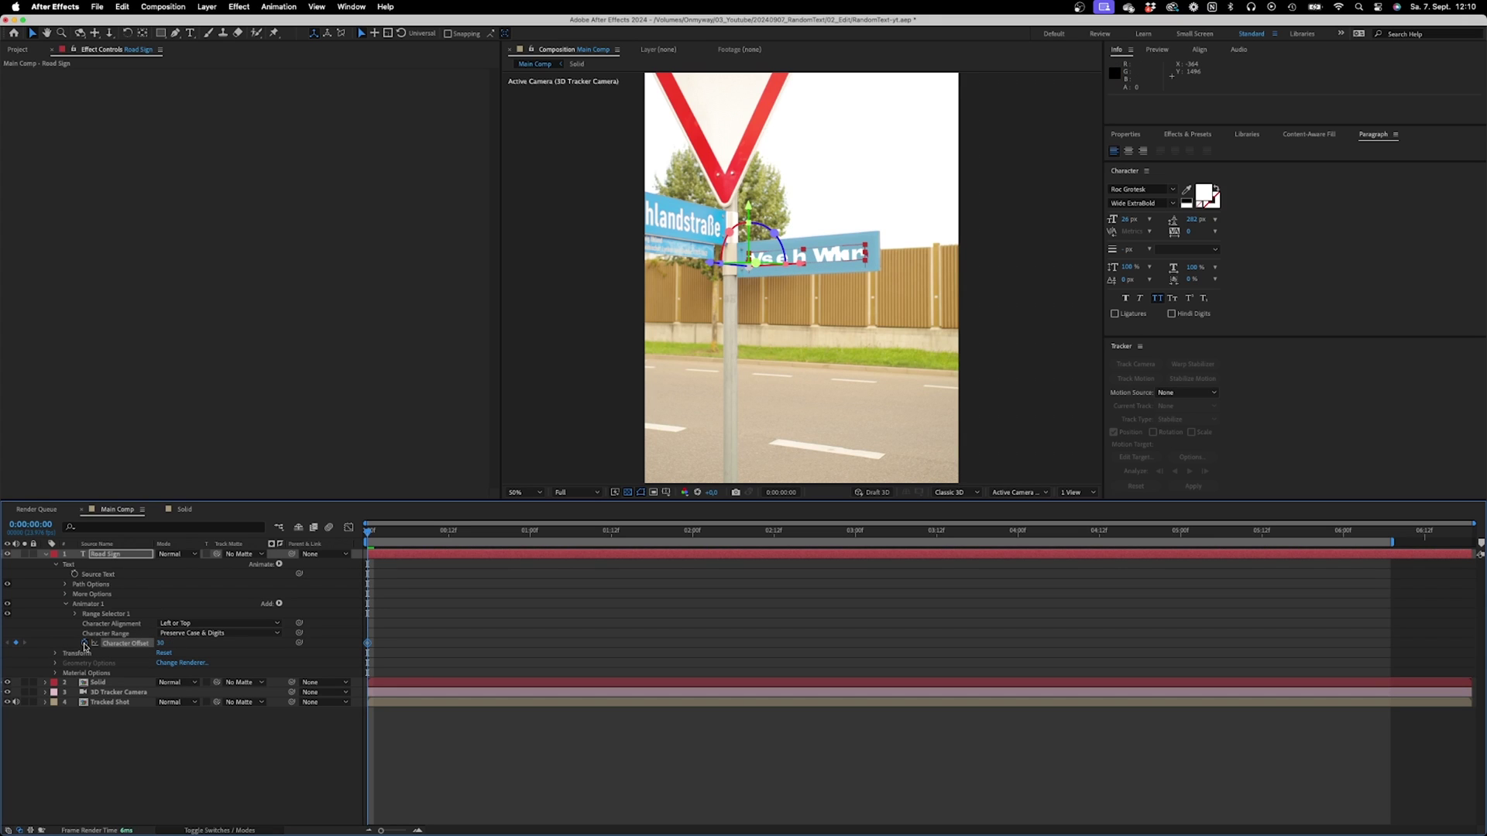
- Add a second Character Offset keyframe with a higher value at 0:00:06:05 and return to the first frame
left_click_drag(857, 537, 1377, 538)
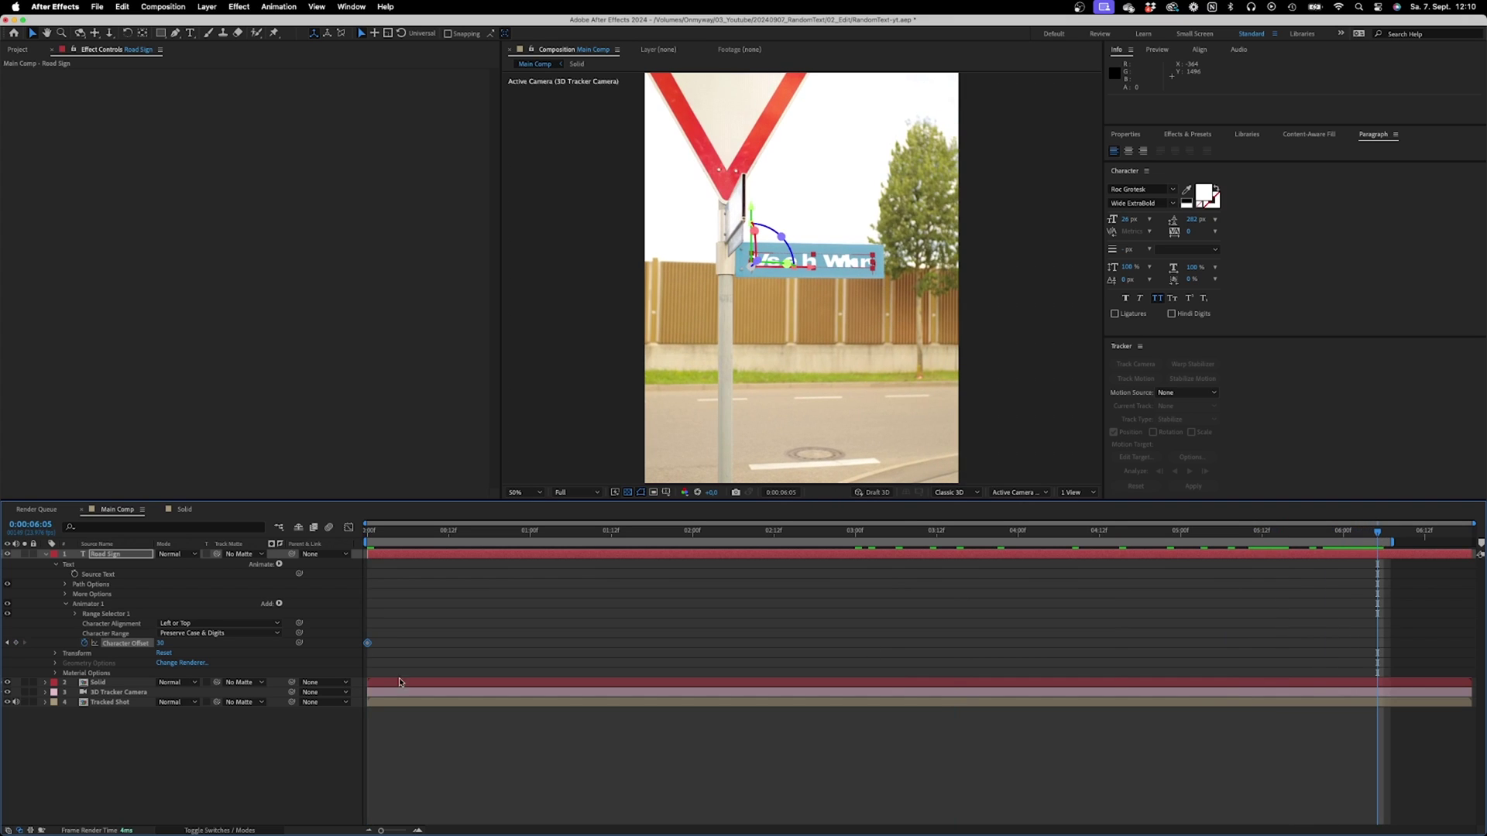
left_click_drag(160, 648, 167, 648)
key("Home")
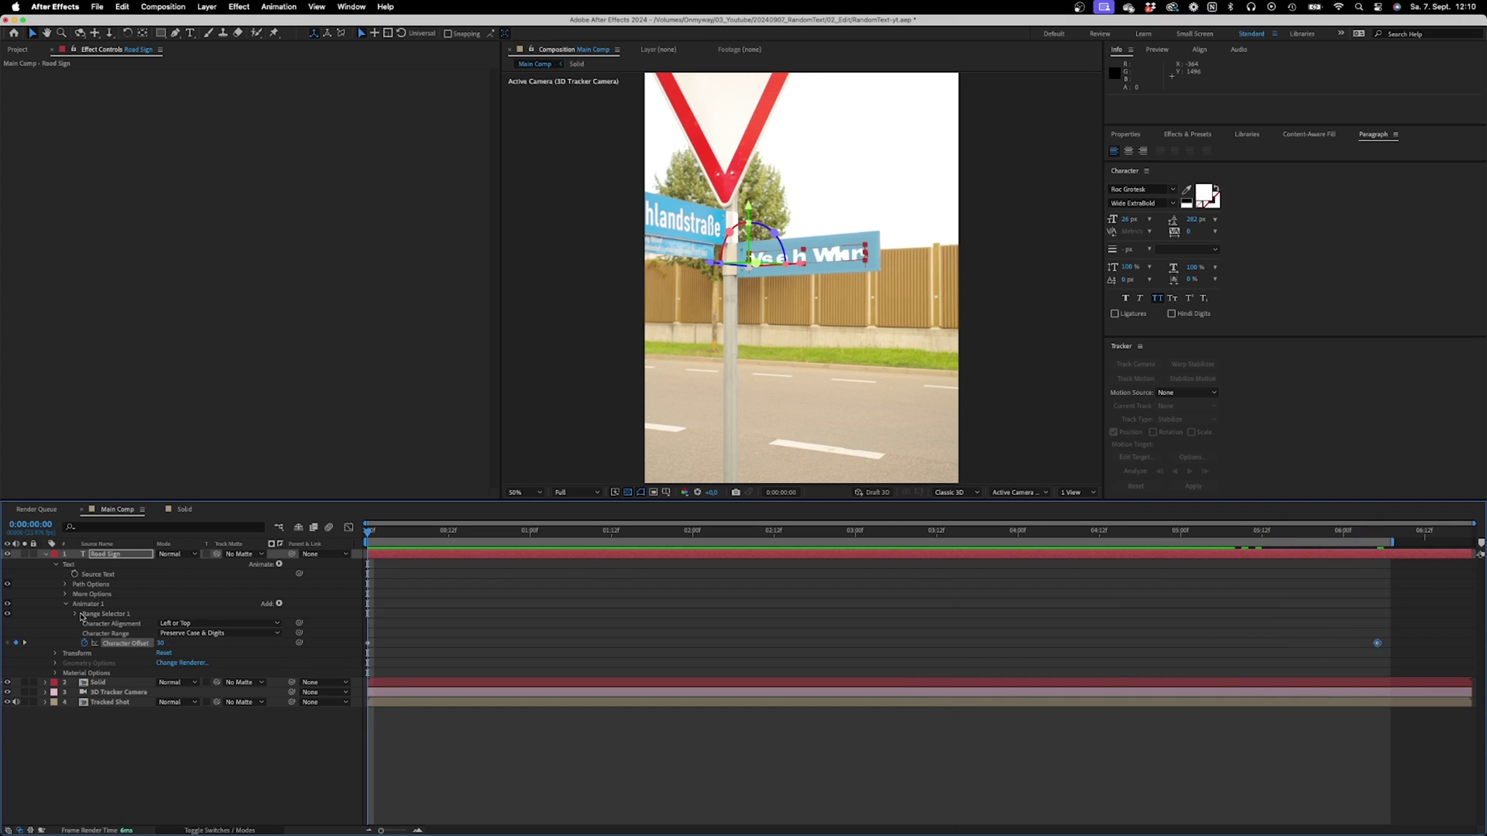
- Keyframe Range Selector 1's Start from 0% on the first frame to 100% at 0:00:03:12
left_click(76, 614)
left_click(94, 624)
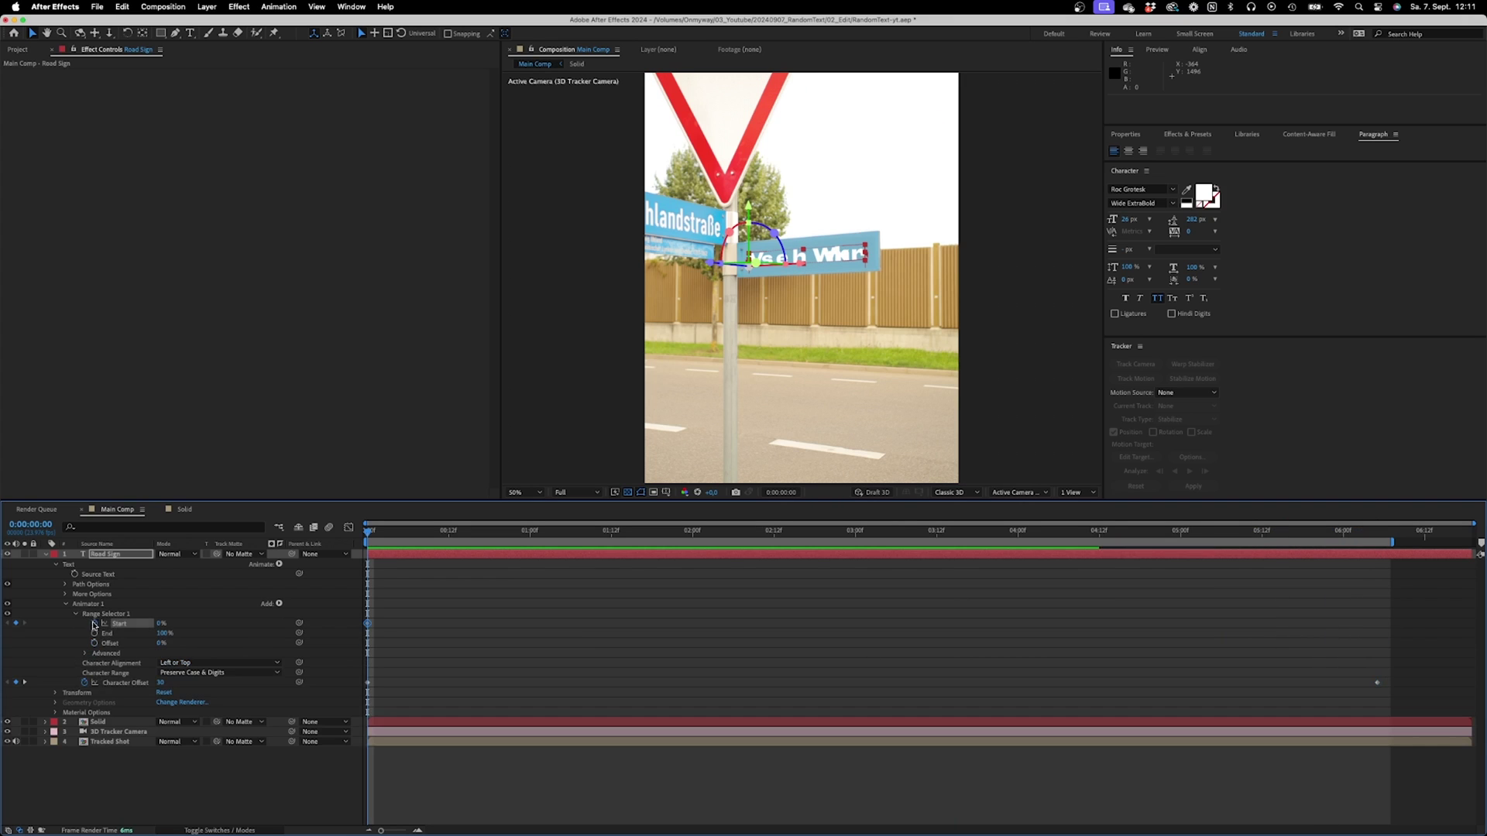
left_click_drag(370, 531, 937, 531)
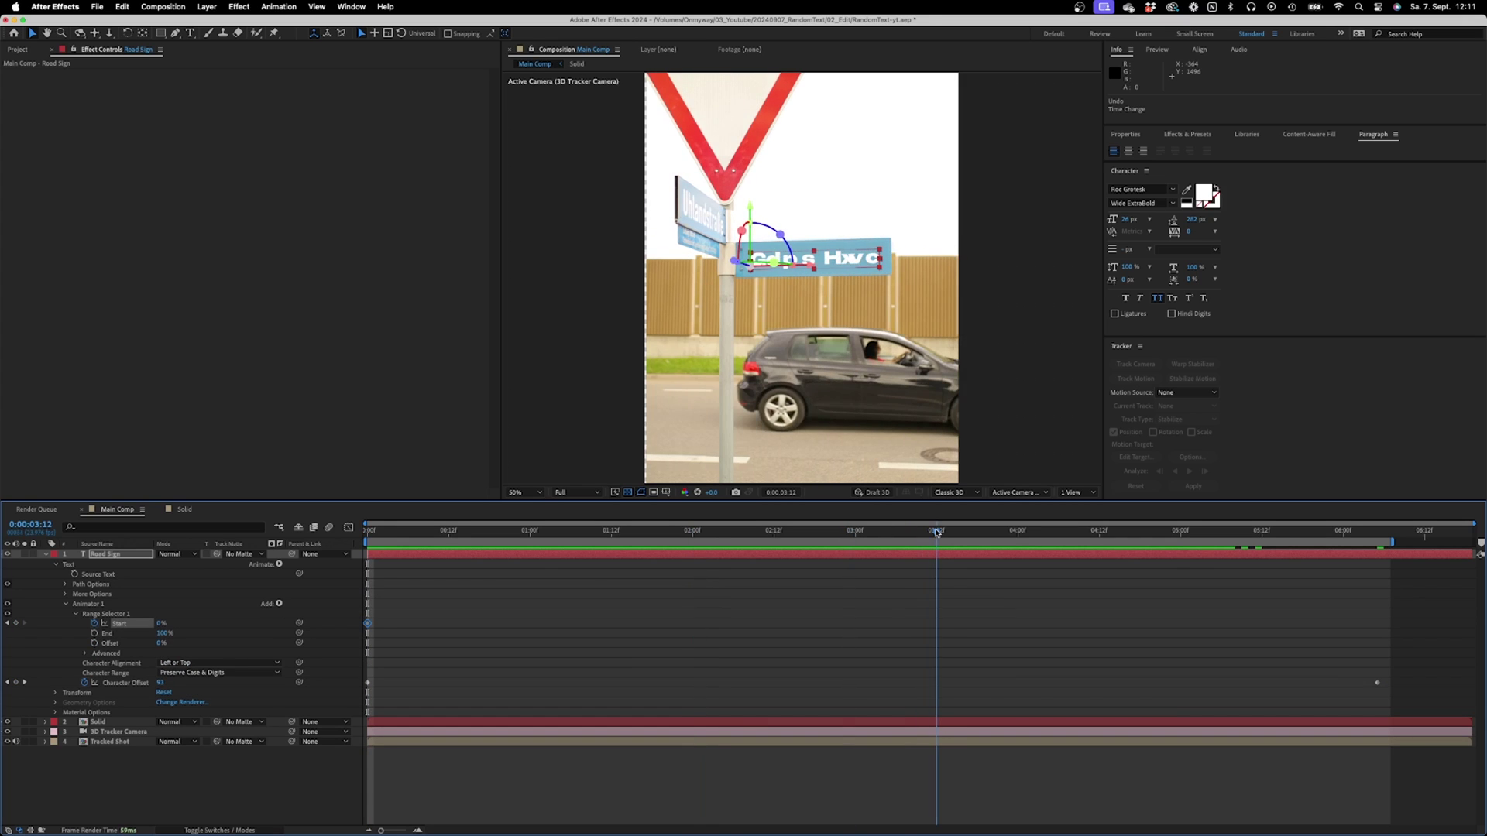
left_click_drag(161, 625, 614, 611)
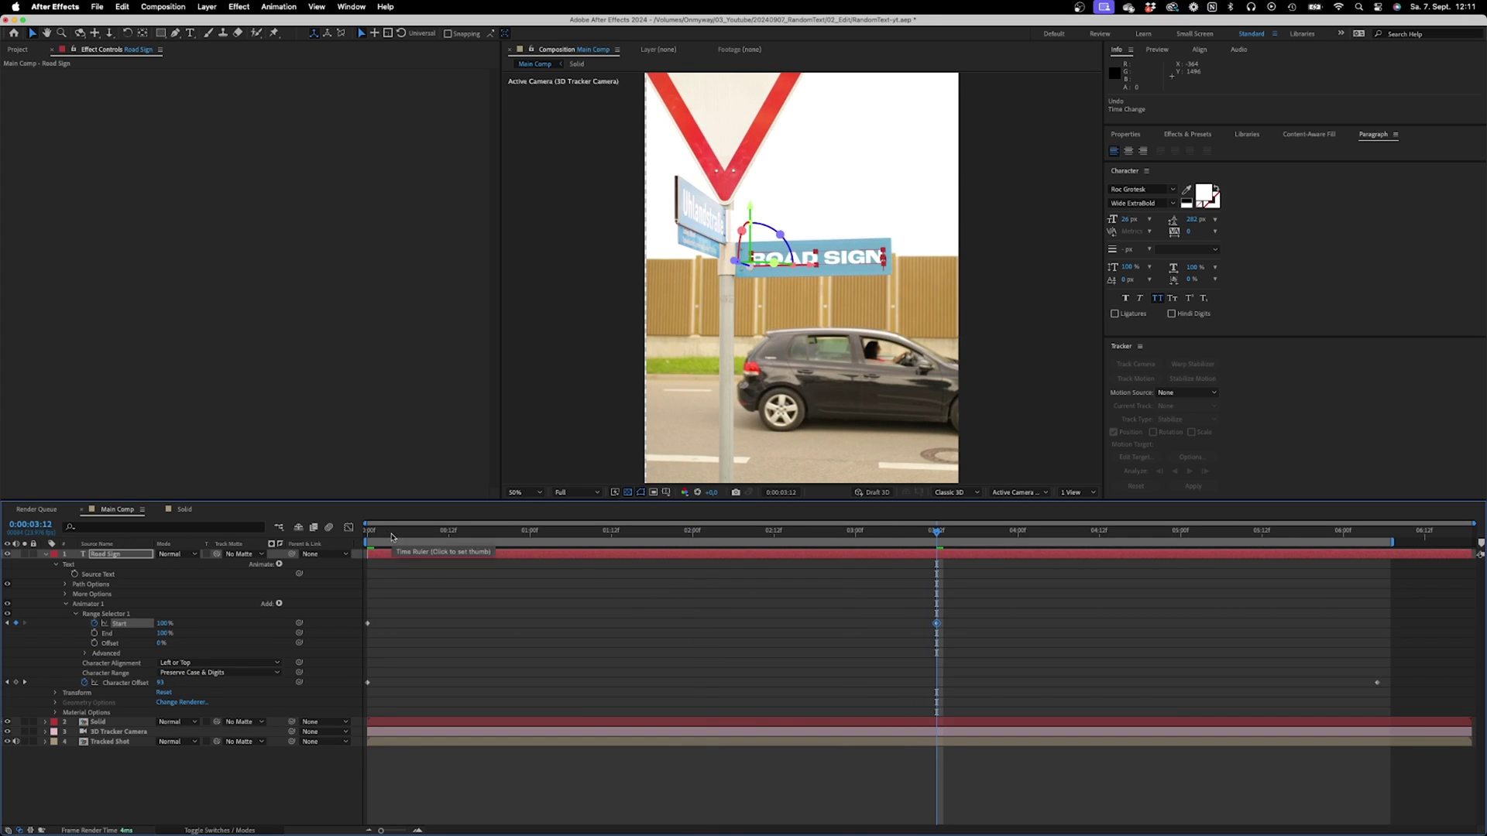
key("Home")
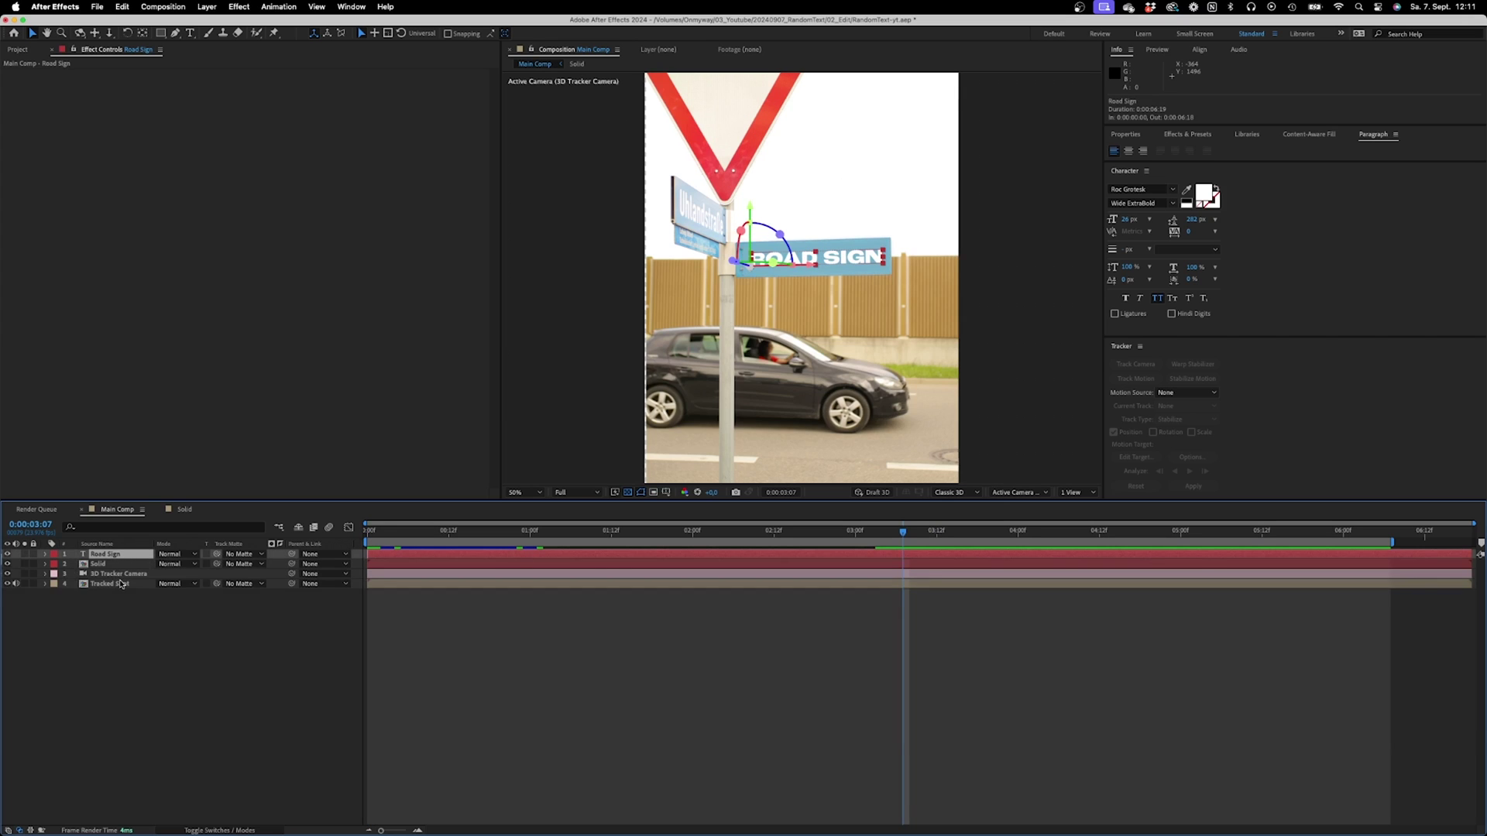
- Pre-compose all four layers of Main Comp into a composition named "All"
left_click(120, 584, "shift")
right_click(120, 584)
left_click(216, 754)
type("All")
key("Return")
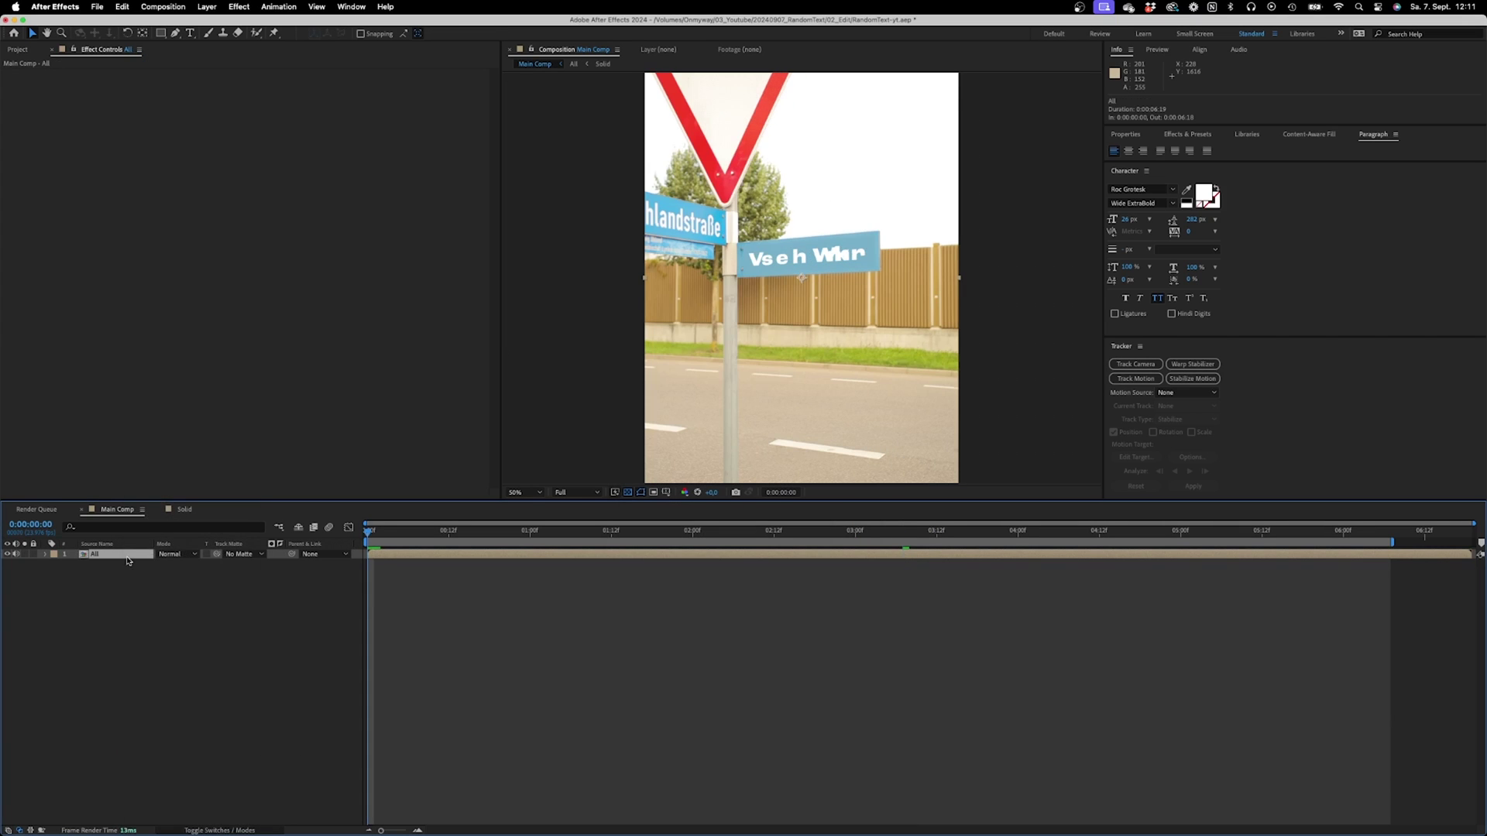
- Enable time remapping on the All layer and add a Time Remap keyframe at 0:00:01:17
right_click(129, 554)
mouse_move(186, 545)
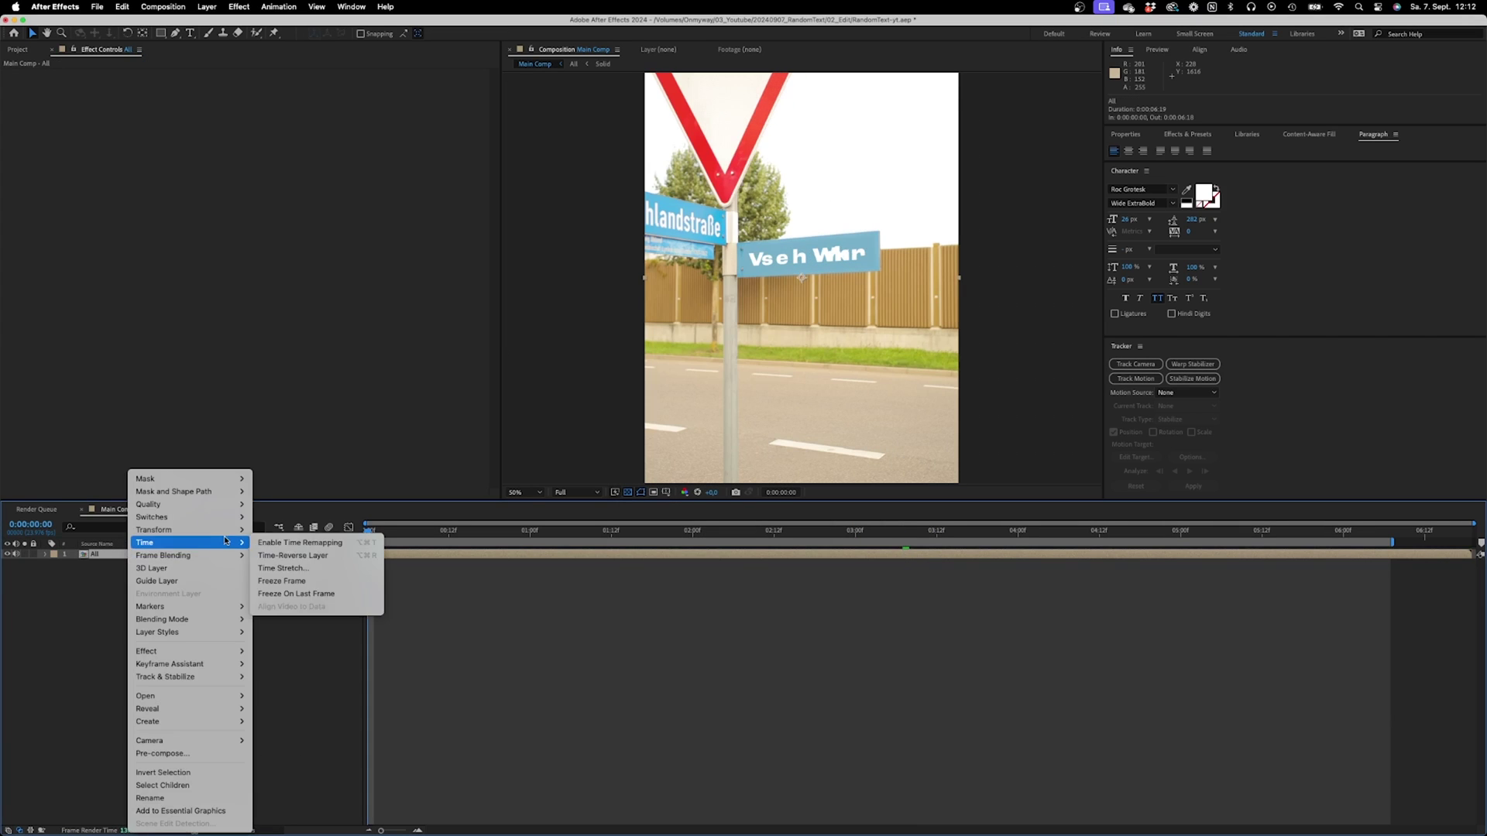
left_click(298, 542)
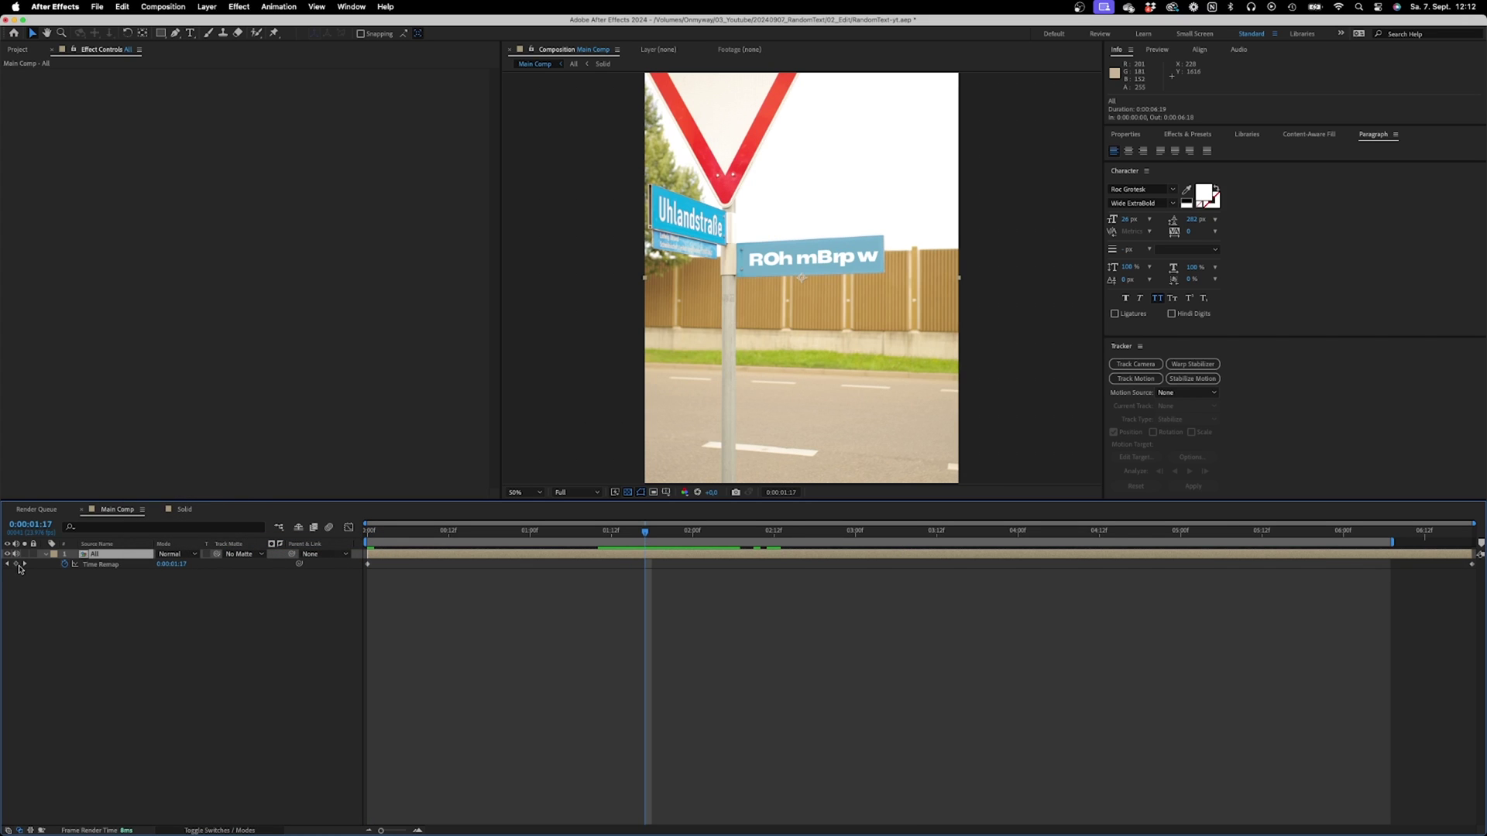
left_click(17, 564)
- Add a Time Remap keyframe at 0:00:06:06 and shift both middle keyframes earlier, the first to about 0:00:00:08
left_click_drag(780, 532, 1384, 533)
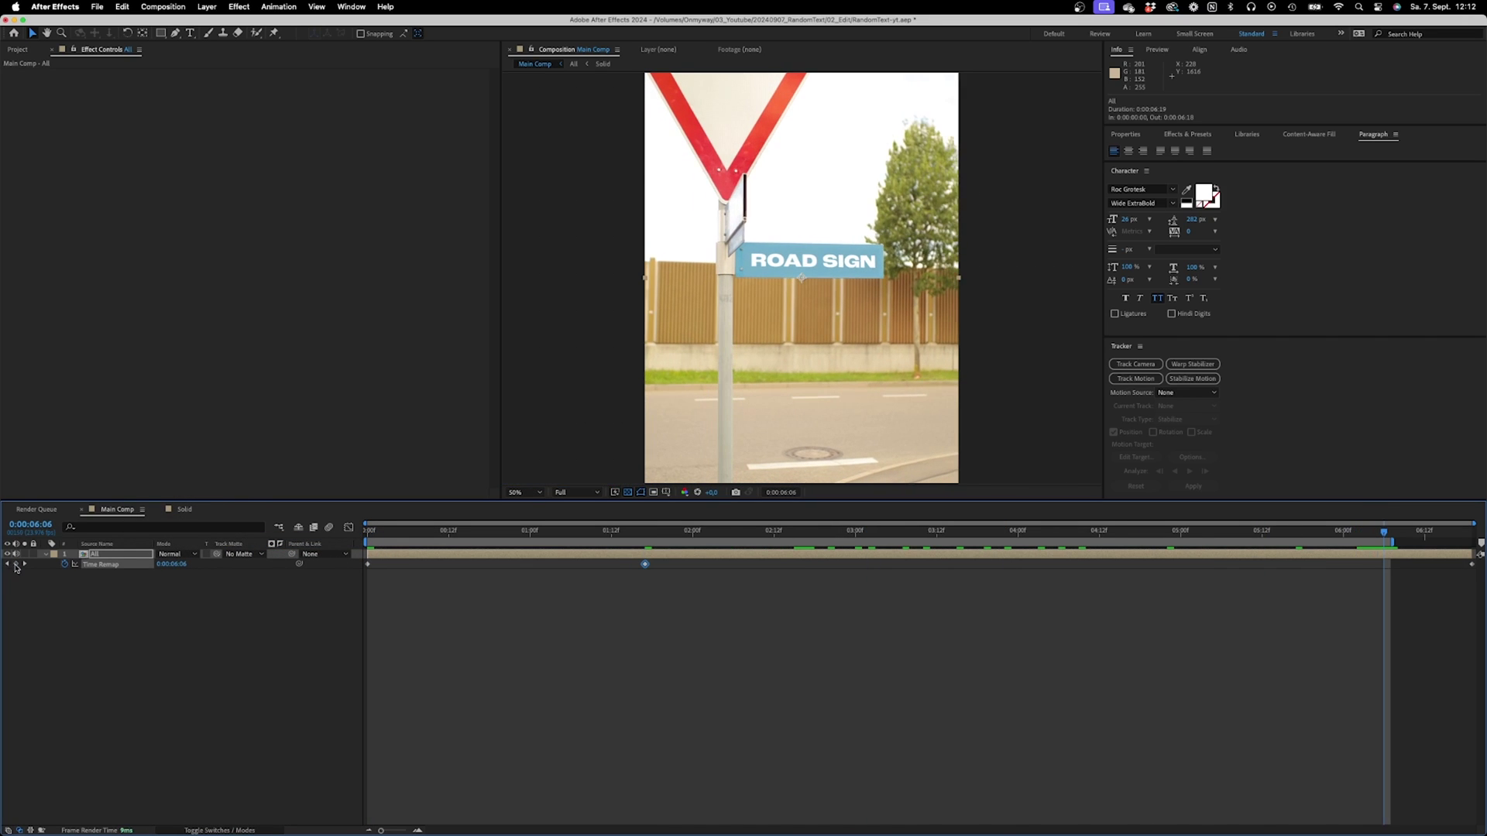
left_click_drag(582, 603, 1427, 554)
left_click_drag(647, 569, 392, 738)
- Shape the Time Remap speed graph with a sharp initial peak easing down into the second keyframe, and preview the result
left_click(349, 528)
left_click(420, 642)
key("space")
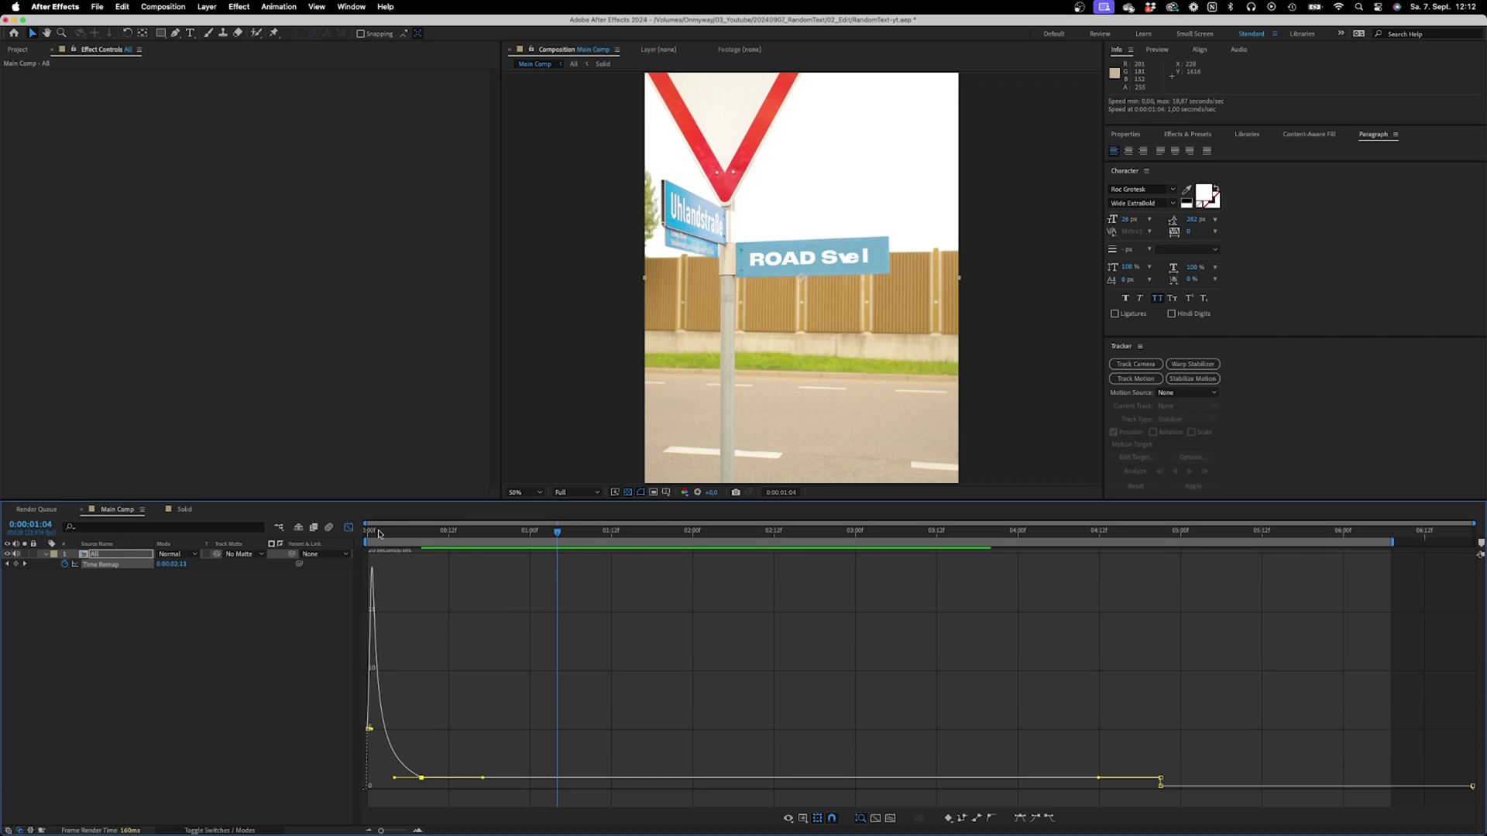
left_click(348, 528)
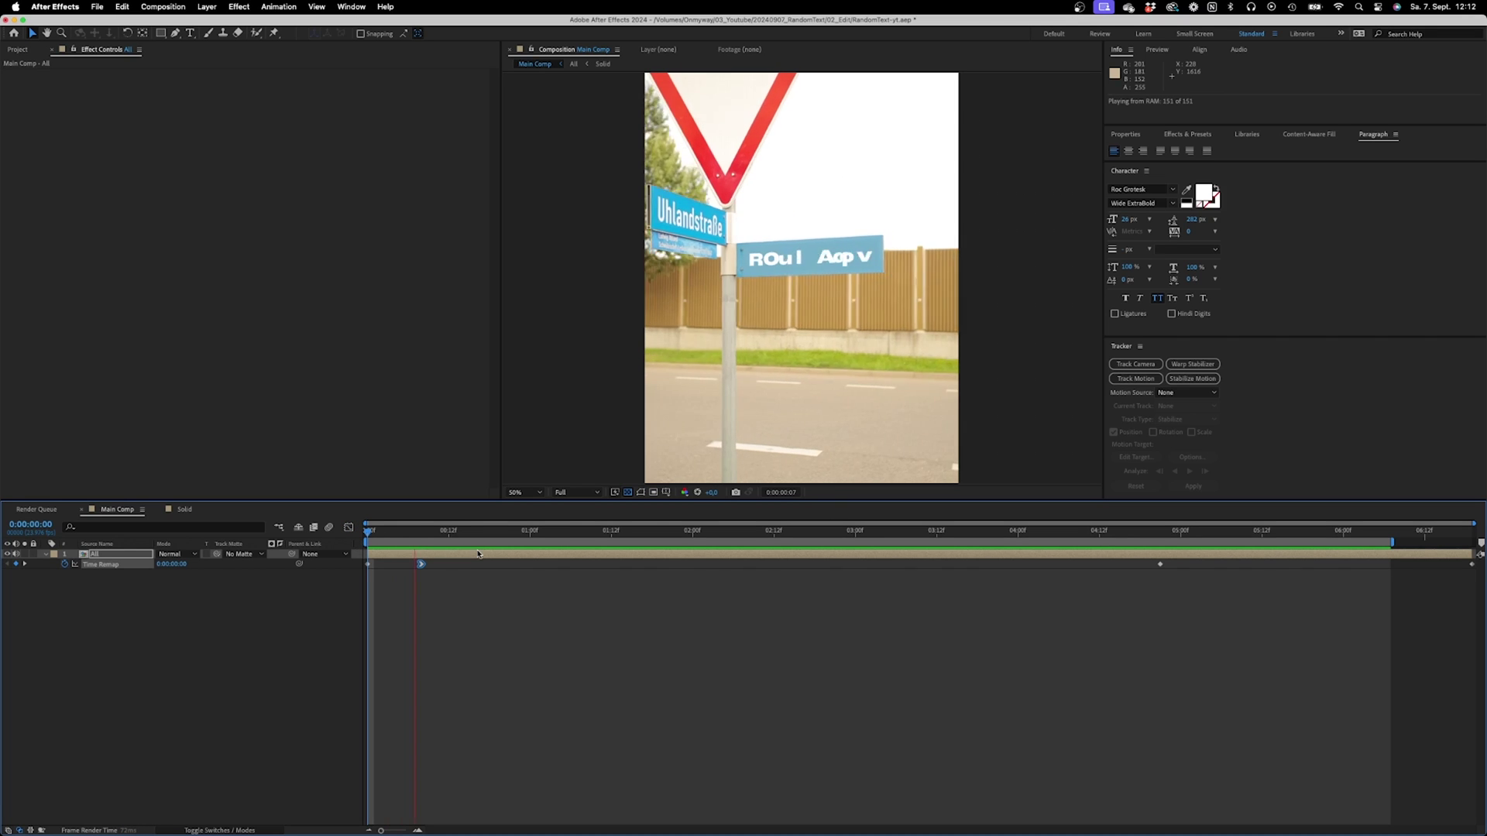
key("space")
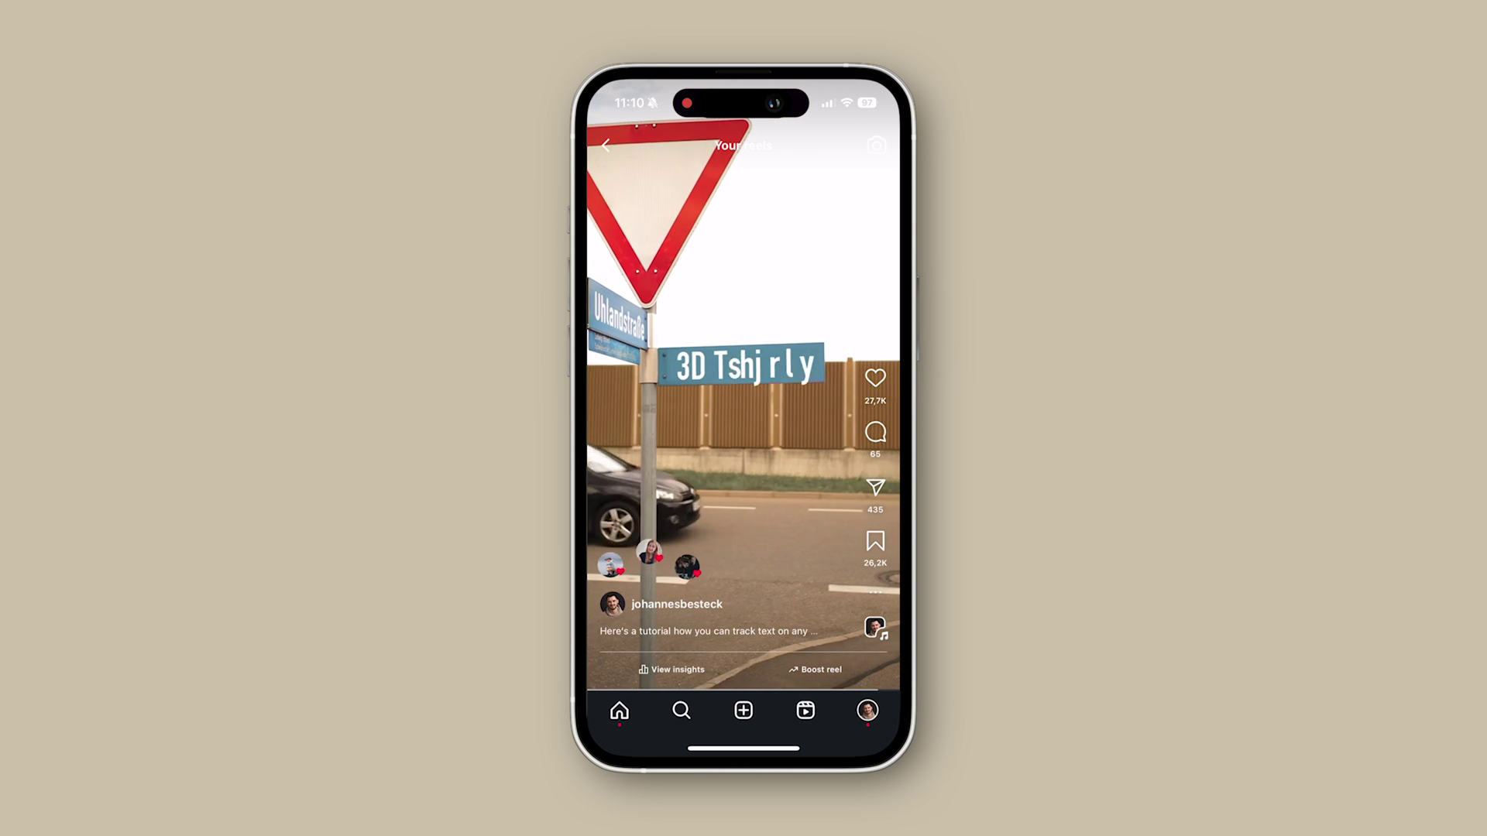